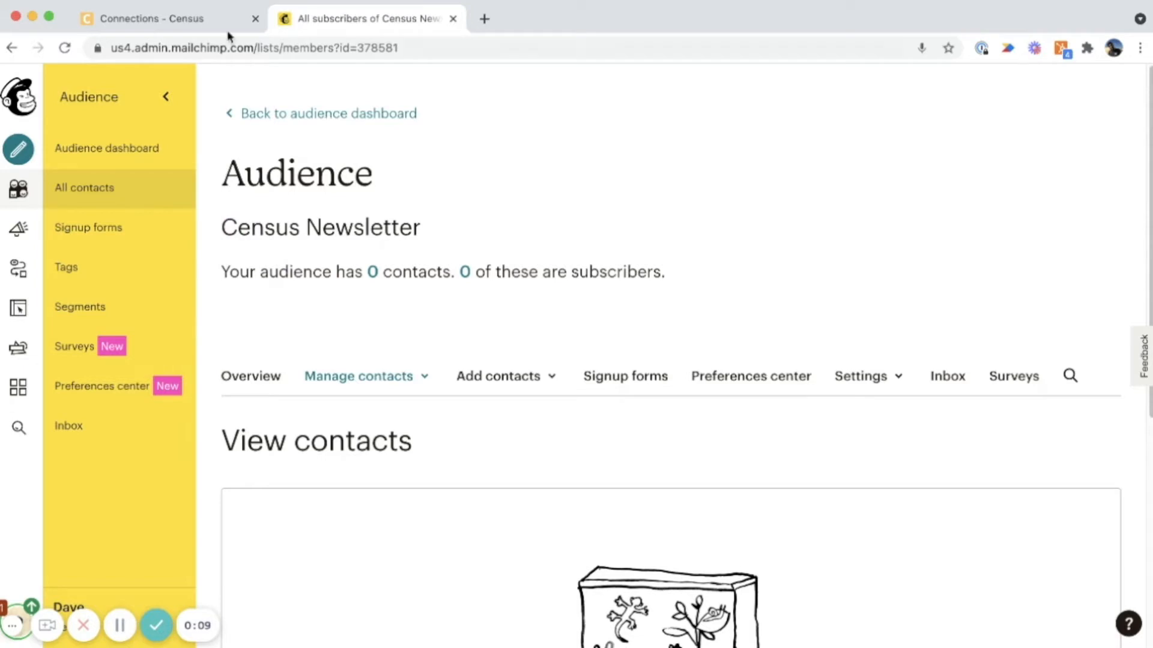
Switch to the Census connections page and add a new Mailchimp service connection.
{"action": "left_click", "coordinate": [192, 18]}
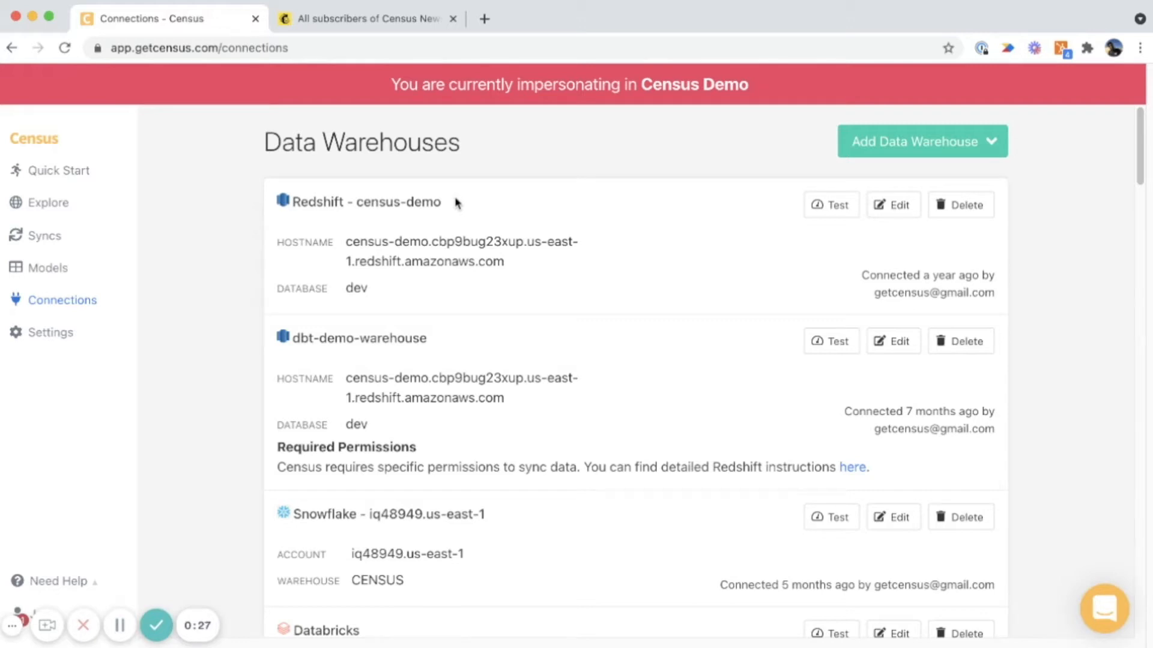
{"action": "scroll", "coordinate": [456, 203], "scroll_direction": "down", "scroll_amount": 10}
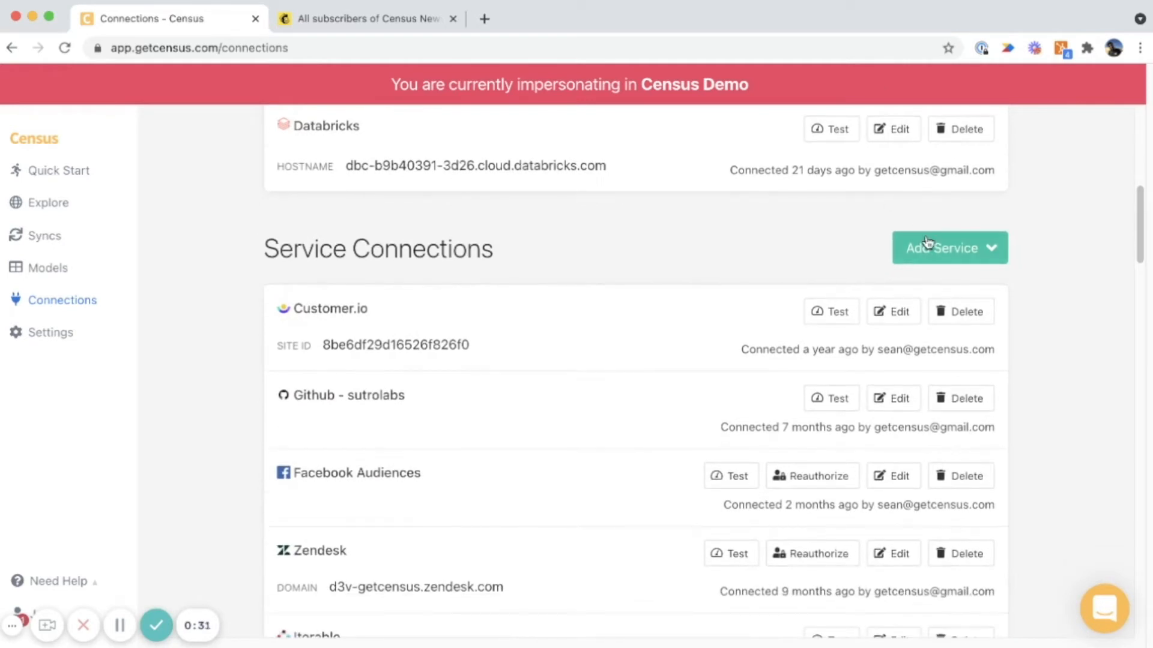
{"action": "left_click", "coordinate": [922, 248]}
{"action": "scroll", "coordinate": [878, 483], "scroll_direction": "down", "scroll_amount": 4}
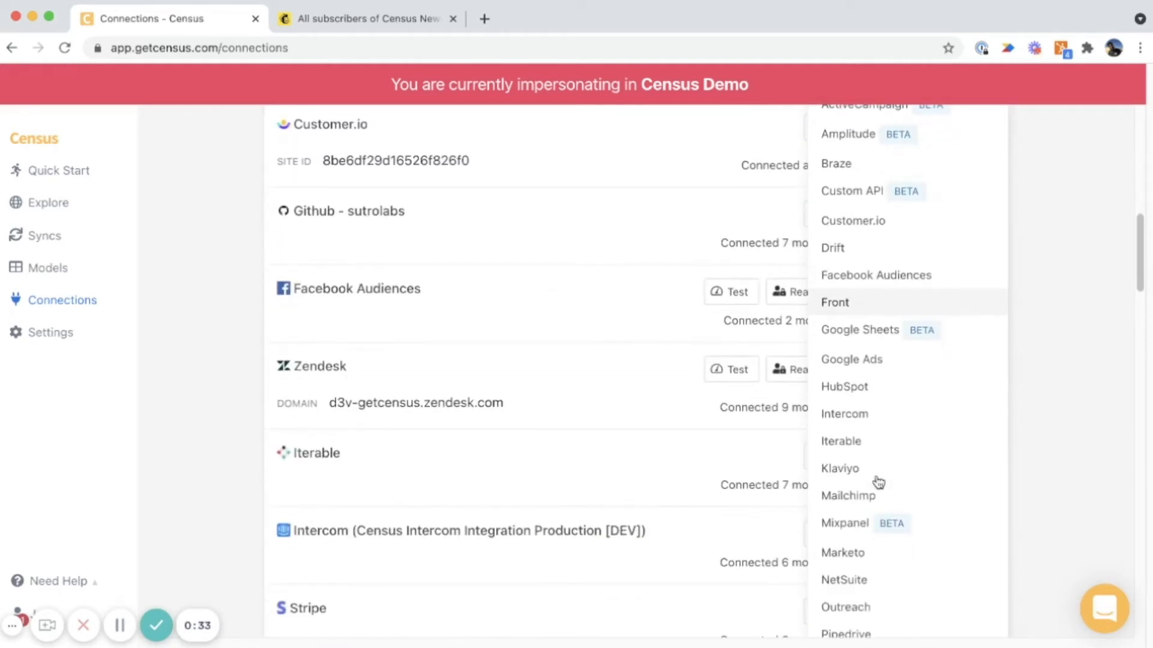
{"action": "left_click", "coordinate": [870, 498]}
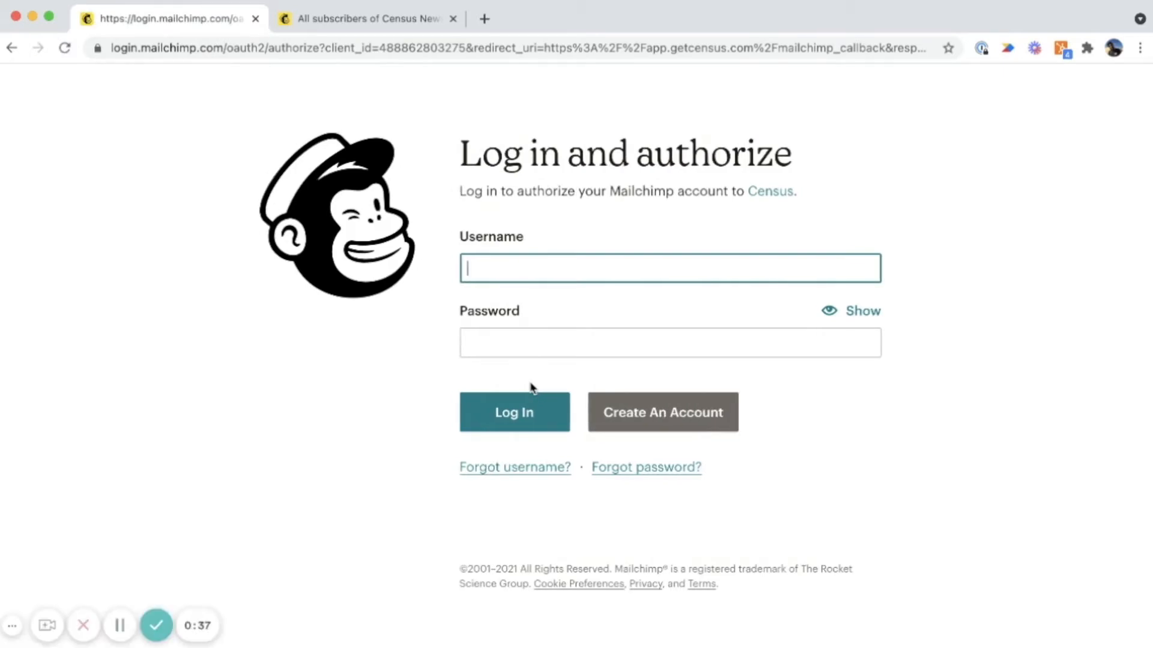
Log in with the saved Mailchimp username and password to authorize Census, and locate the new Mailchimp entry among the service connections.
{"action": "key", "text": "shift+super+x"}
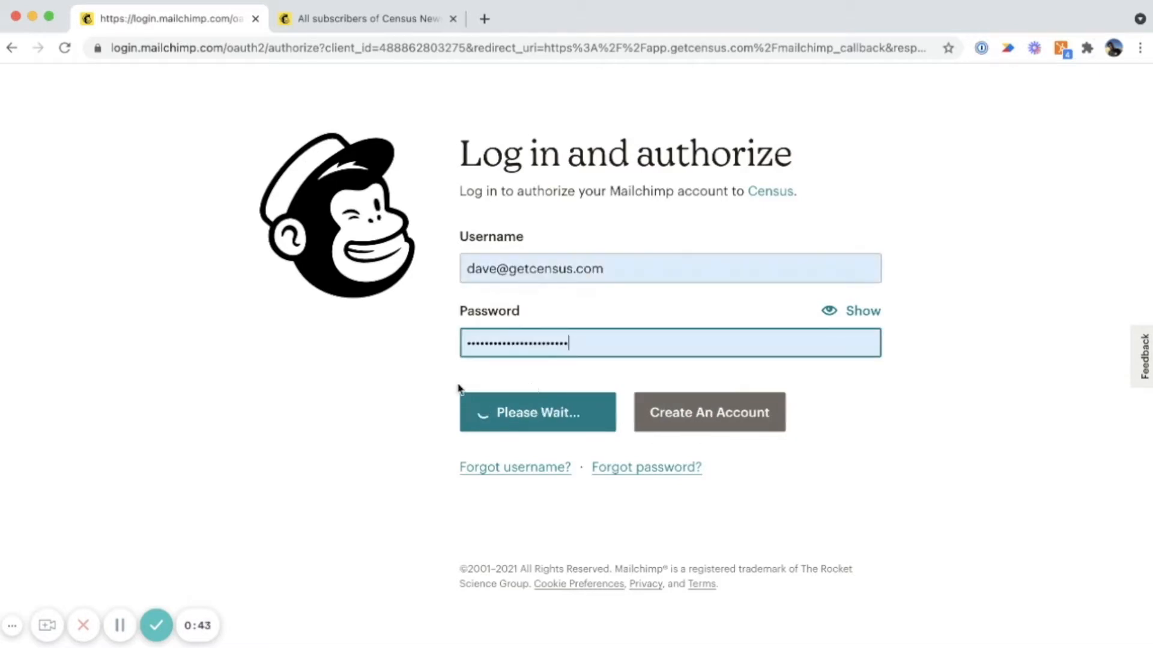
{"action": "left_click", "coordinate": [398, 616]}
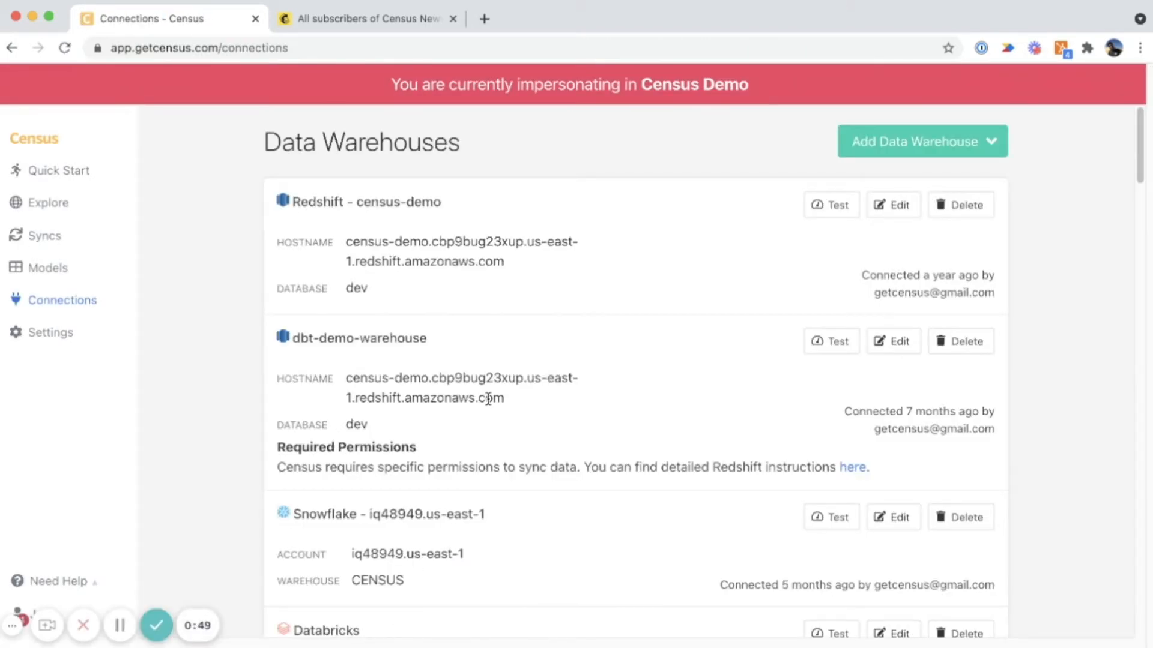
{"action": "scroll", "coordinate": [488, 398], "scroll_direction": "down", "scroll_amount": 15}
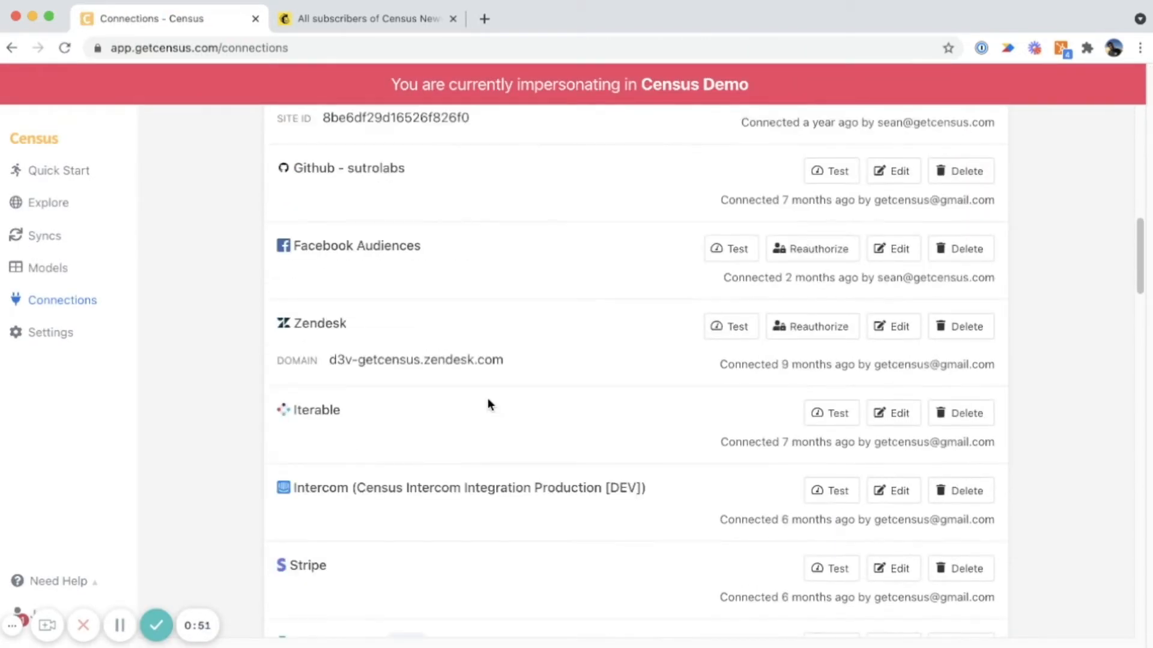
{"action": "scroll", "coordinate": [487, 398], "scroll_direction": "down", "scroll_amount": 20}
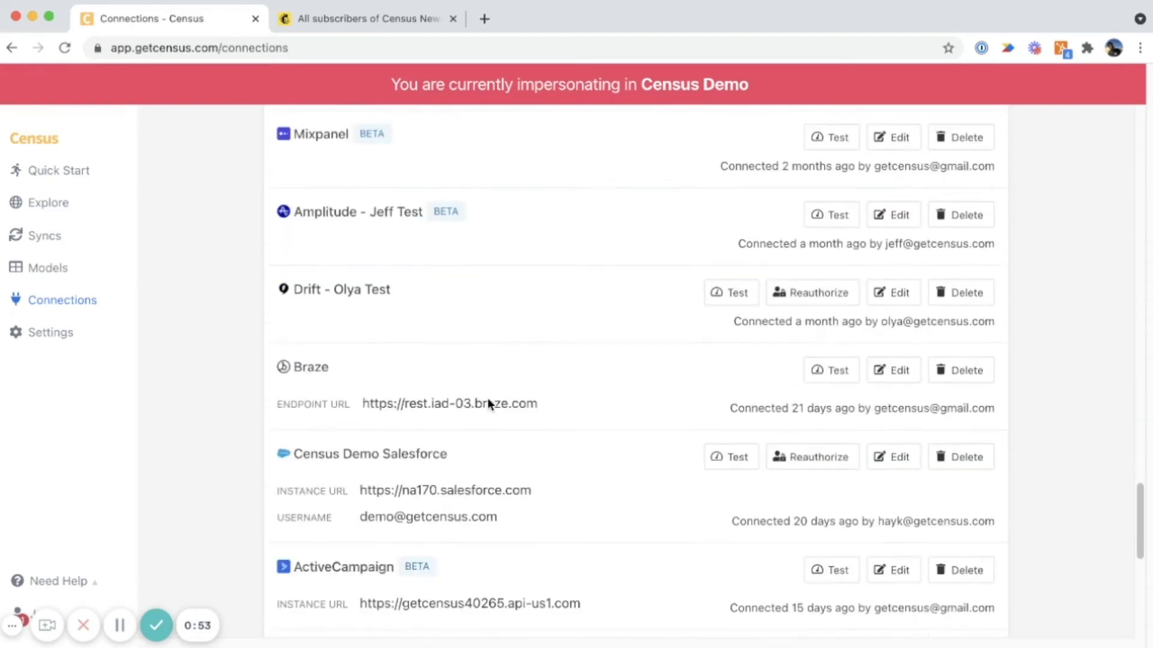
{"action": "scroll", "coordinate": [487, 398], "scroll_direction": "down", "scroll_amount": 10}
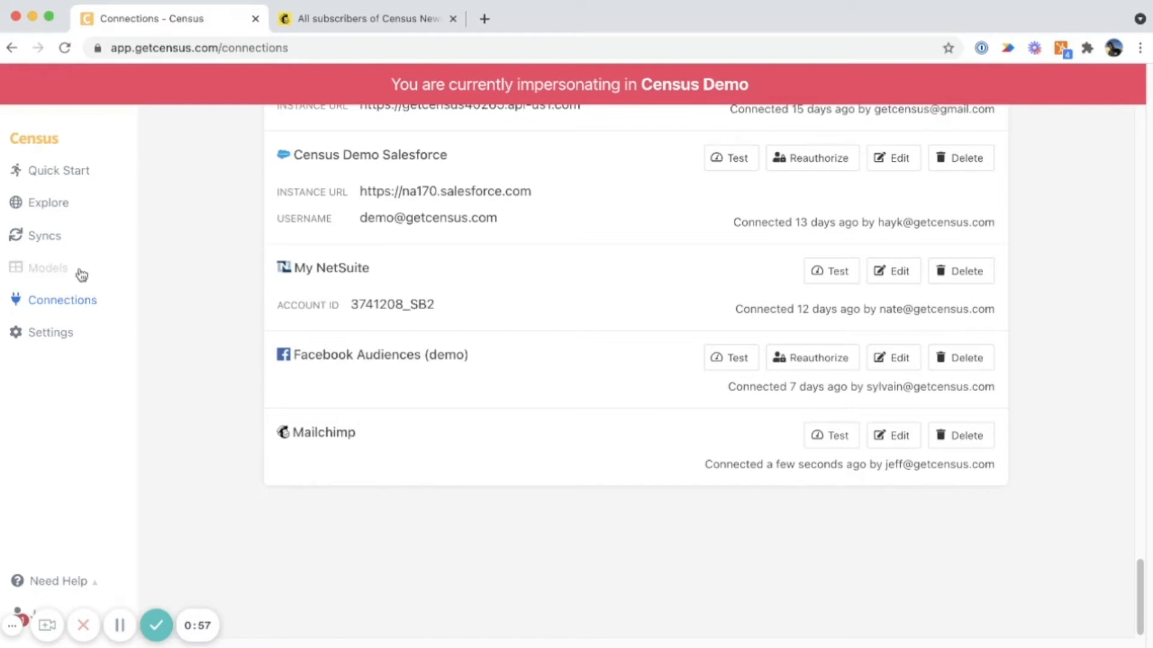
Preview the query results of the Mailchimp Audience model and save the model.
{"action": "left_click", "coordinate": [48, 268]}
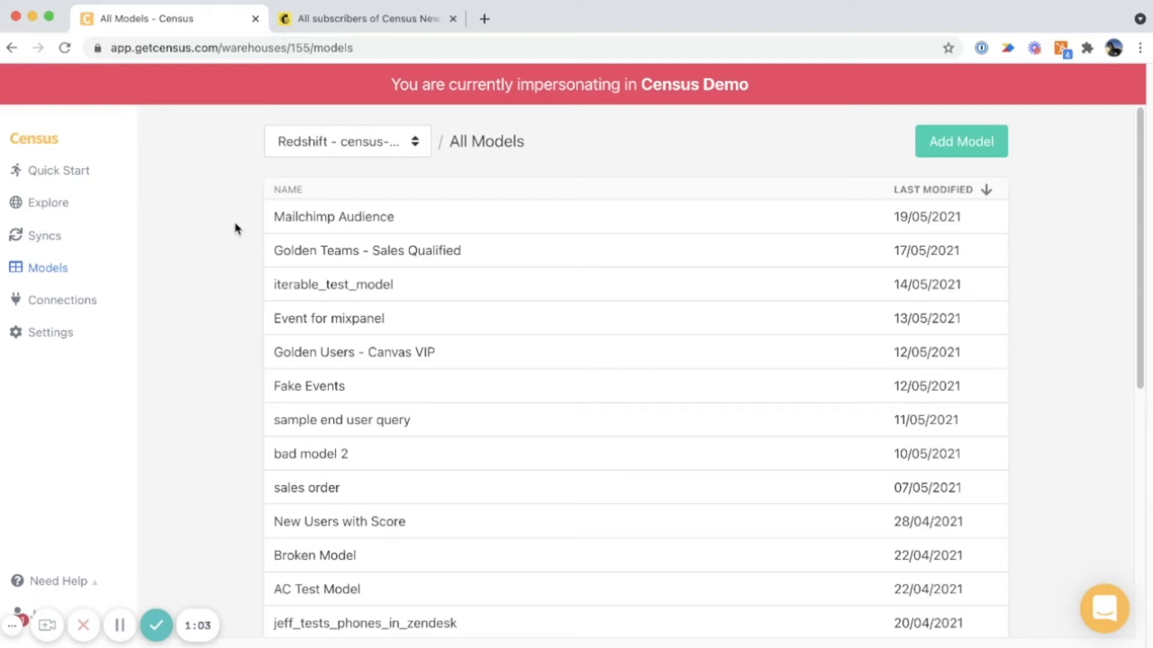
{"action": "left_click", "coordinate": [325, 225]}
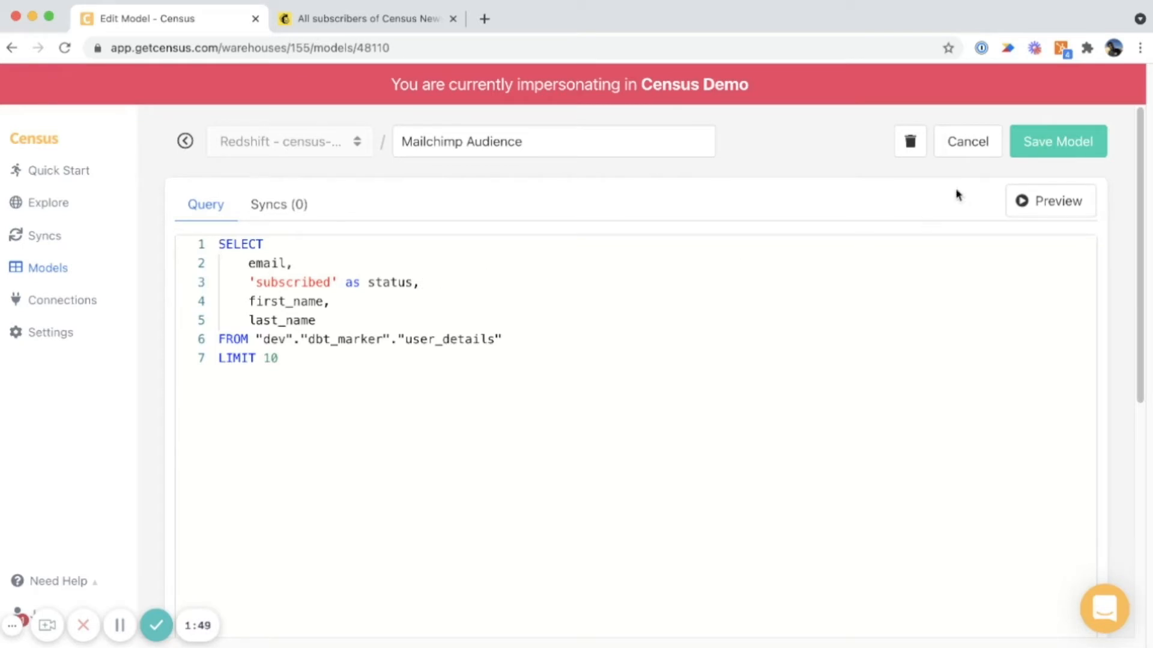
{"action": "left_click", "coordinate": [1053, 207]}
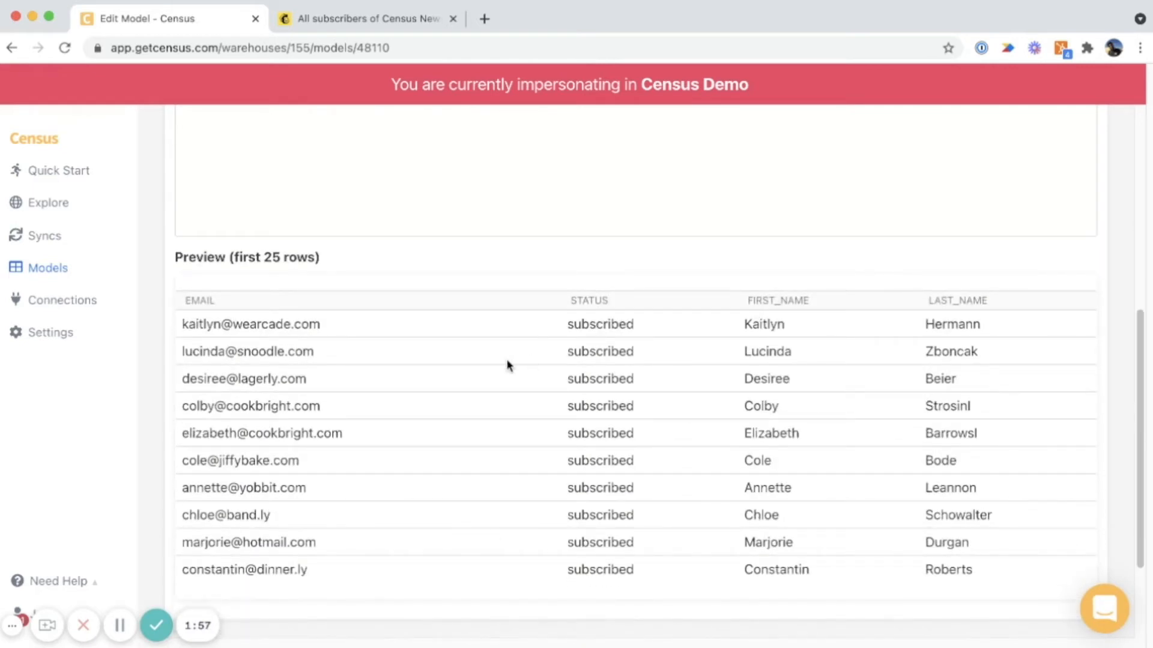
{"action": "scroll", "coordinate": [1127, 255], "scroll_direction": "up", "scroll_amount": 10}
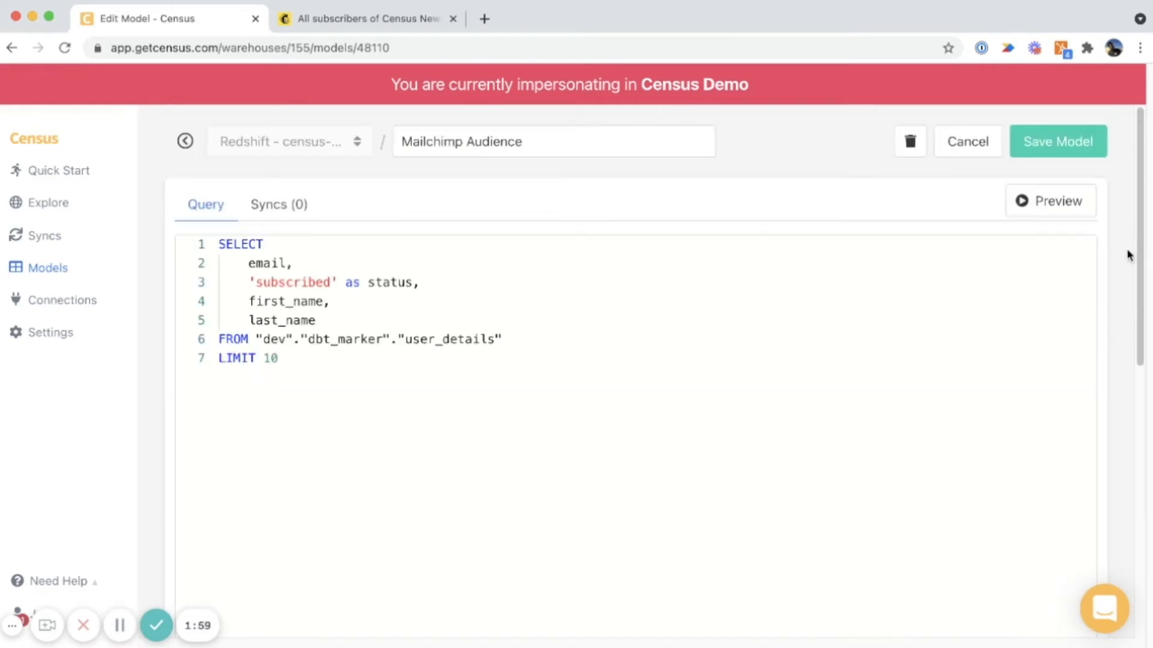
{"action": "left_click", "coordinate": [1076, 142]}
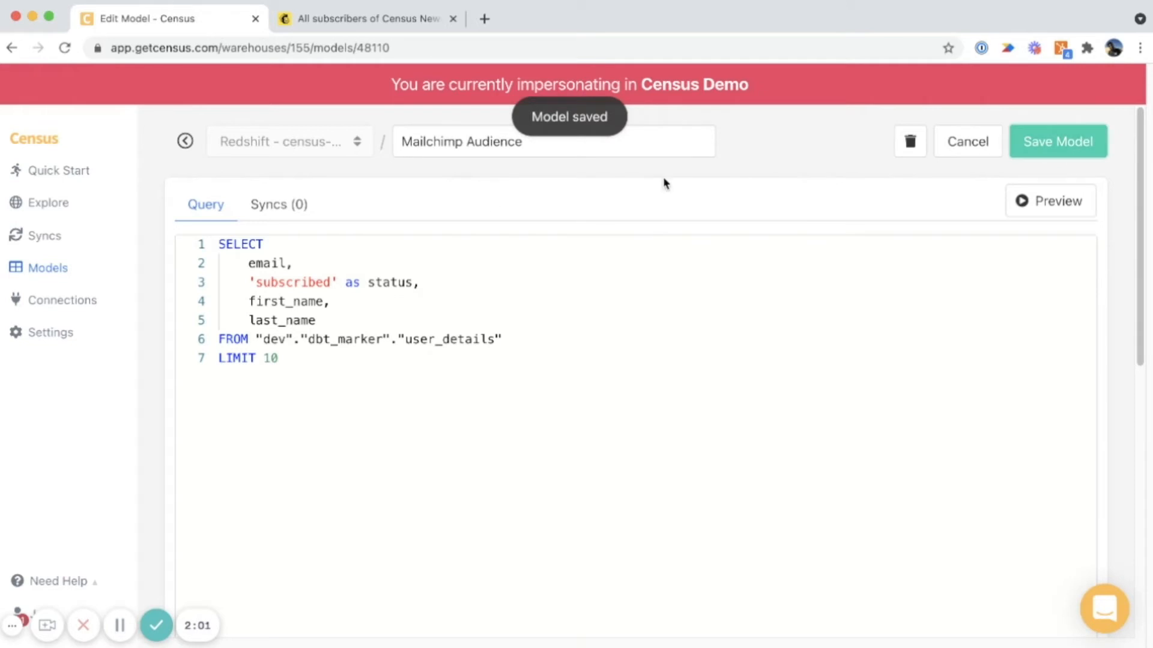
Create a new sync using the Redshift - census-demo connection with Mailchimp Audience as its source.
{"action": "left_click", "coordinate": [61, 244]}
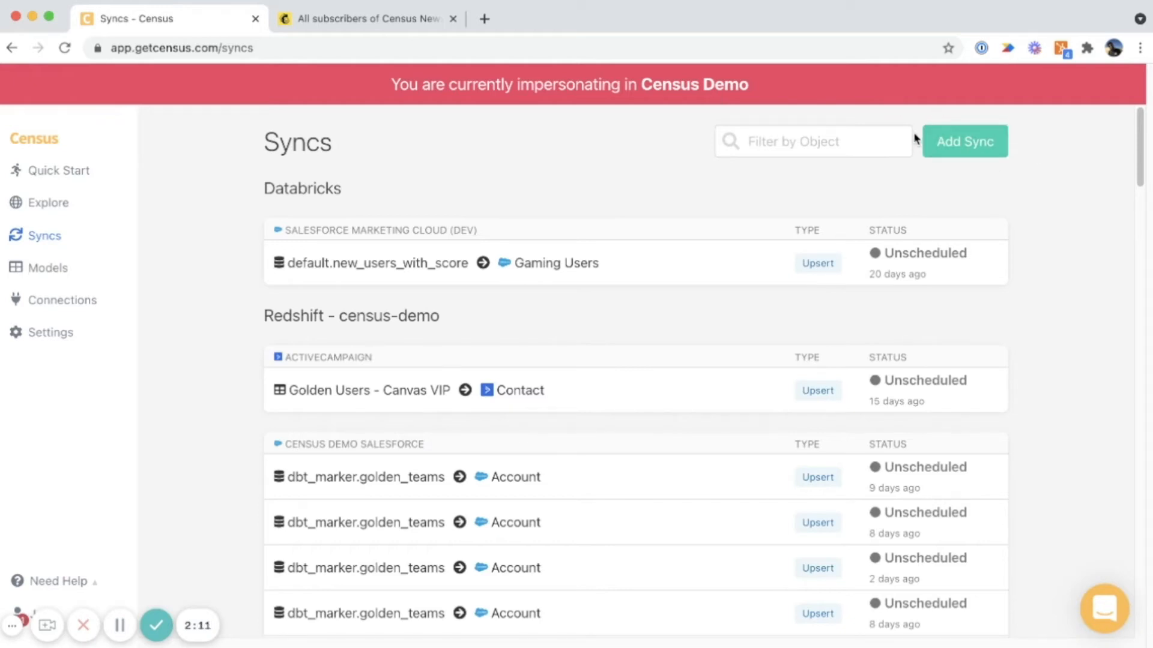
{"action": "left_click", "coordinate": [960, 144]}
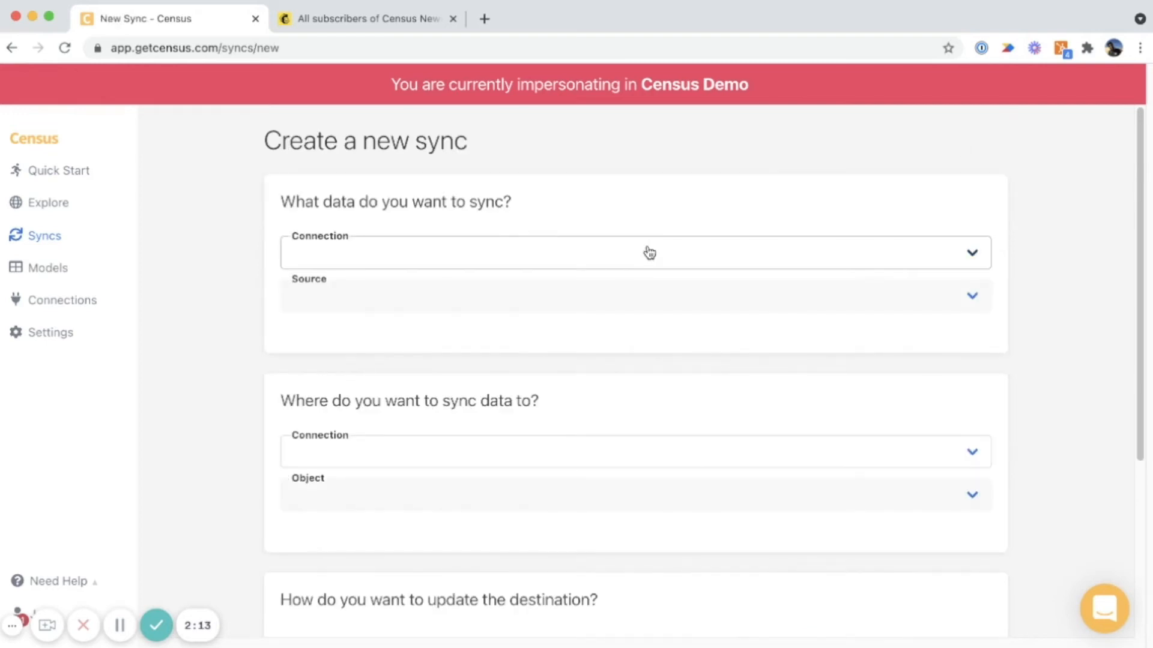
{"action": "left_click", "coordinate": [626, 269]}
{"action": "left_click", "coordinate": [599, 294]}
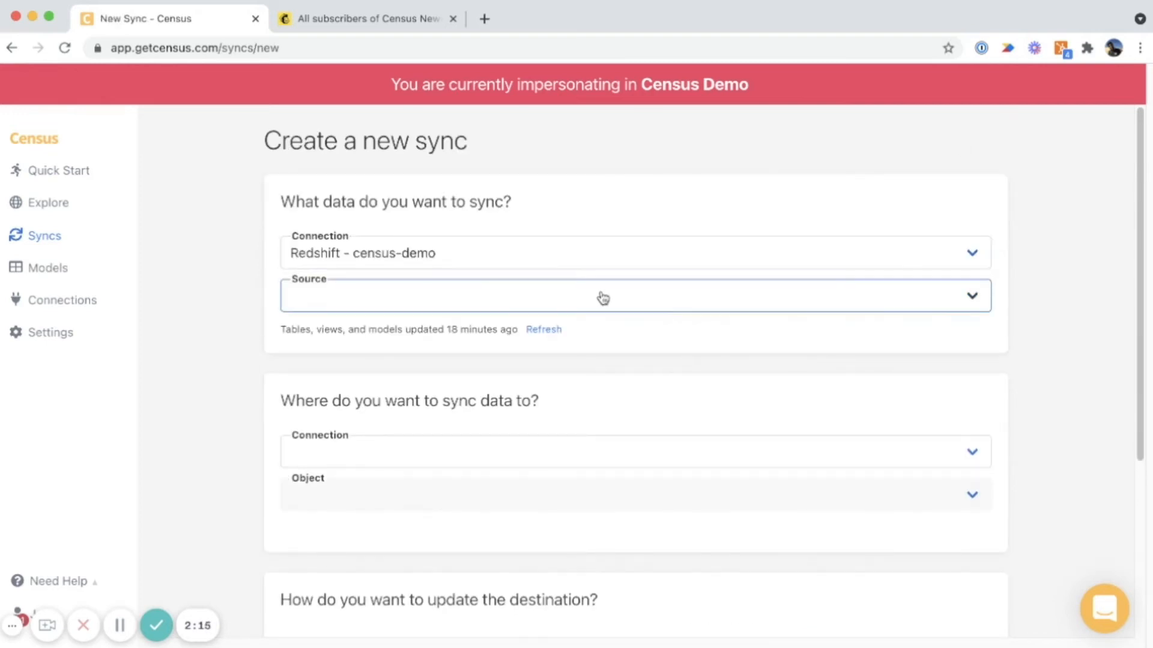
{"action": "left_click", "coordinate": [431, 579]}
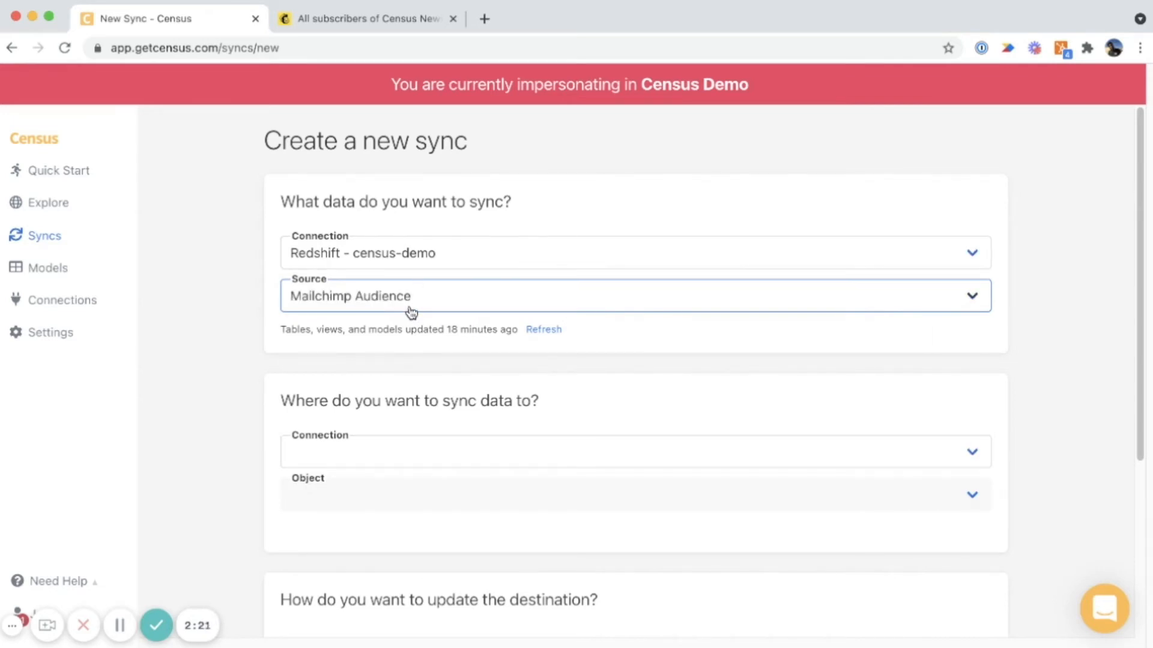
Set the sync destination to the Mailchimp connection with the object Audience: Census Newsletter.
{"action": "left_click", "coordinate": [410, 453]}
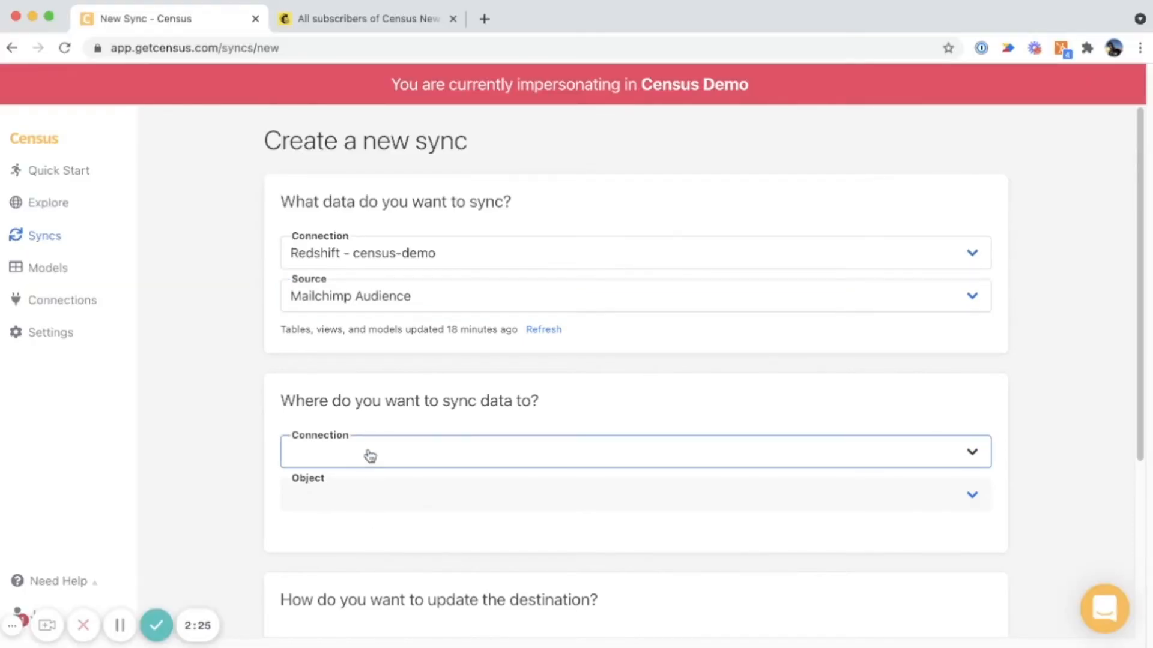
{"action": "left_click", "coordinate": [373, 428]}
{"action": "left_click", "coordinate": [356, 497]}
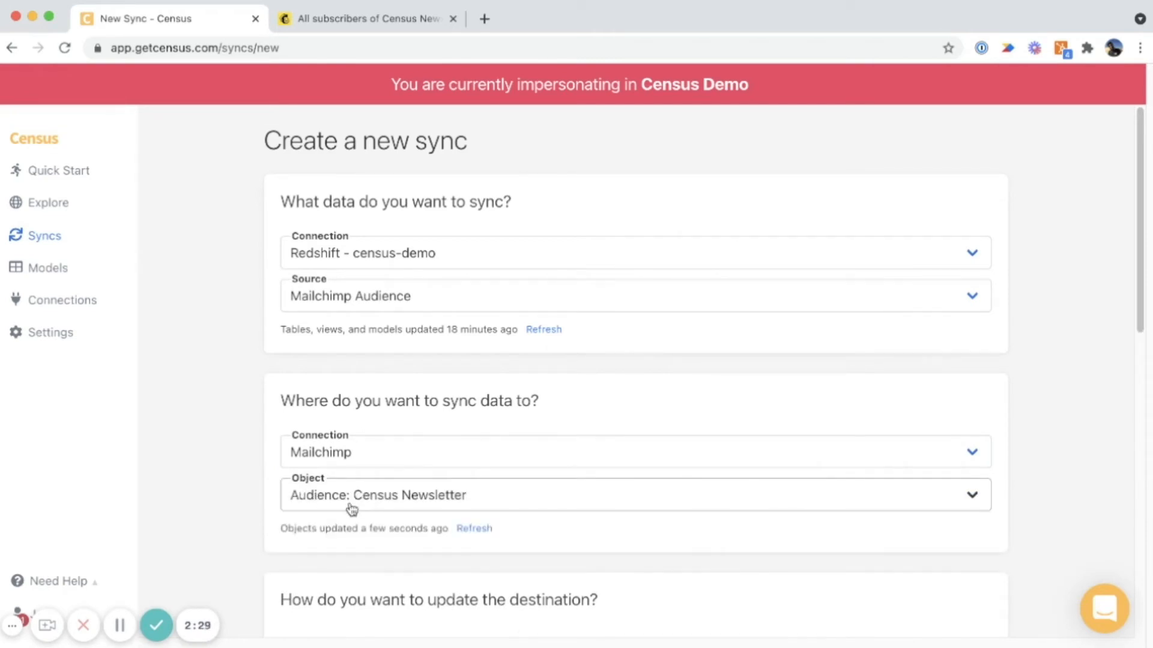
{"action": "left_click", "coordinate": [363, 491]}
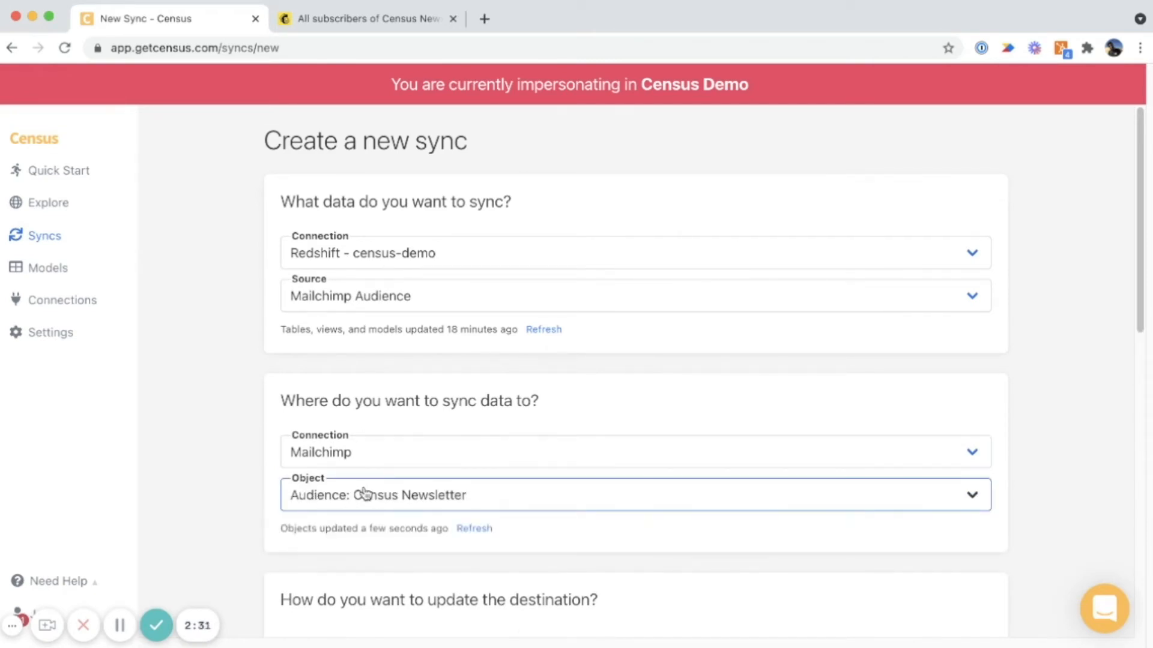
Match the destination's Email Address ID to the email field of the Mailchimp Audience source.
{"action": "scroll", "coordinate": [363, 490], "scroll_direction": "down", "scroll_amount": 8}
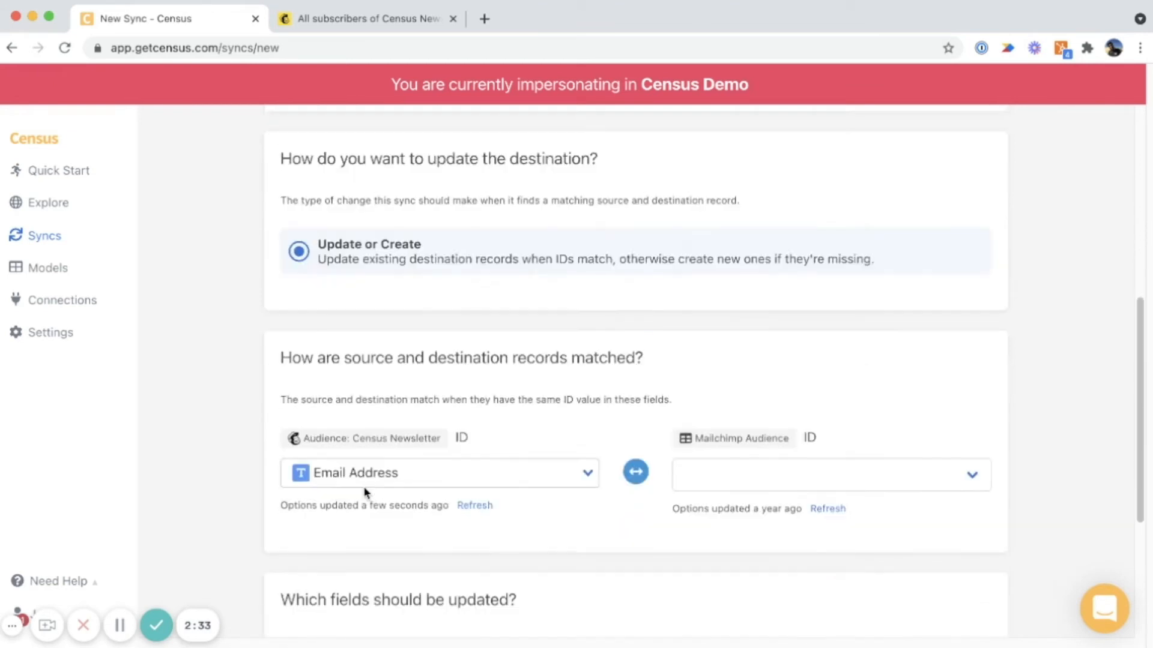
{"action": "scroll", "coordinate": [363, 490], "scroll_direction": "down", "scroll_amount": 2}
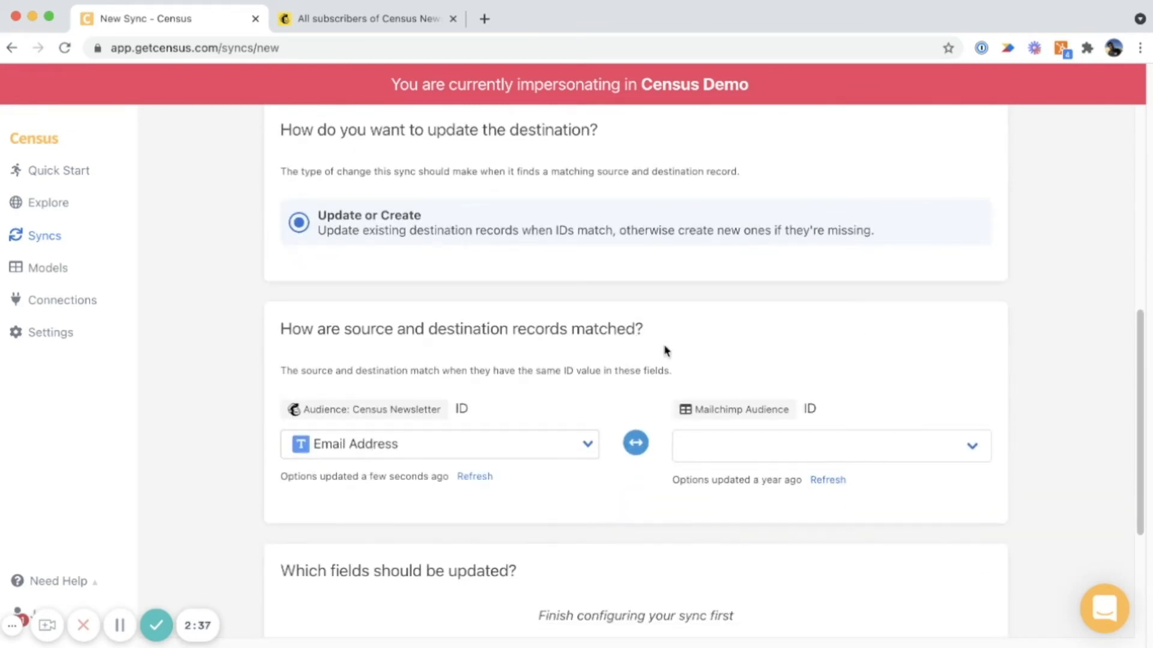
{"action": "left_click", "coordinate": [754, 461]}
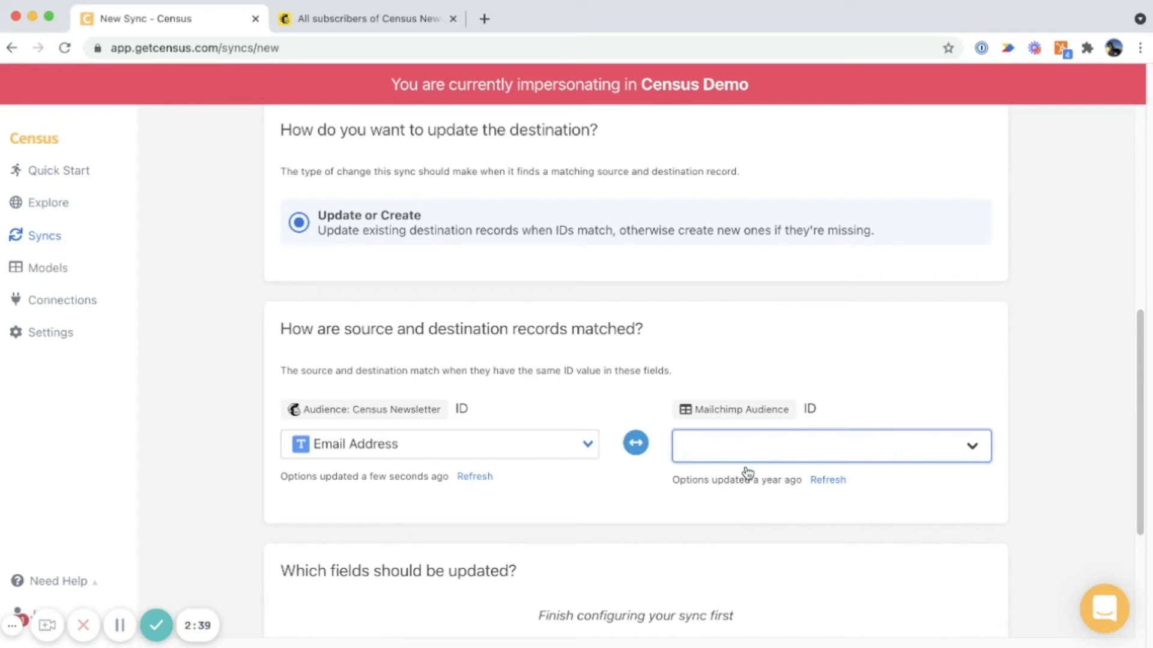
{"action": "left_click", "coordinate": [744, 467]}
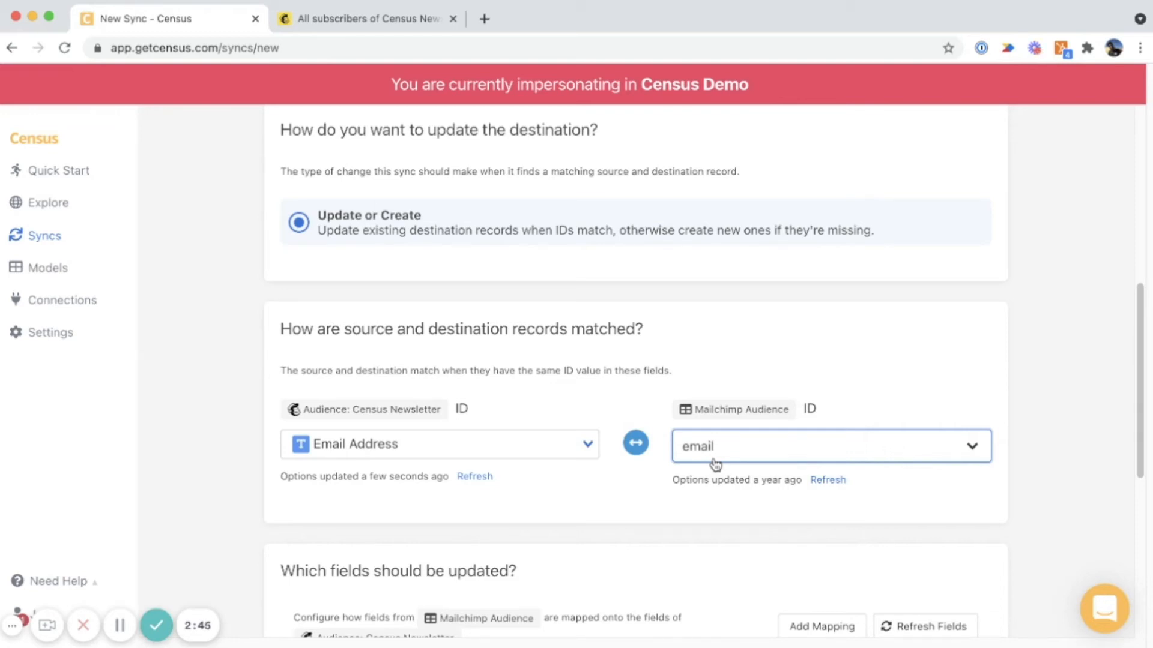
Check which source fields are available for the required Status mapping, keeping status selected.
{"action": "scroll", "coordinate": [715, 463], "scroll_direction": "down", "scroll_amount": 5}
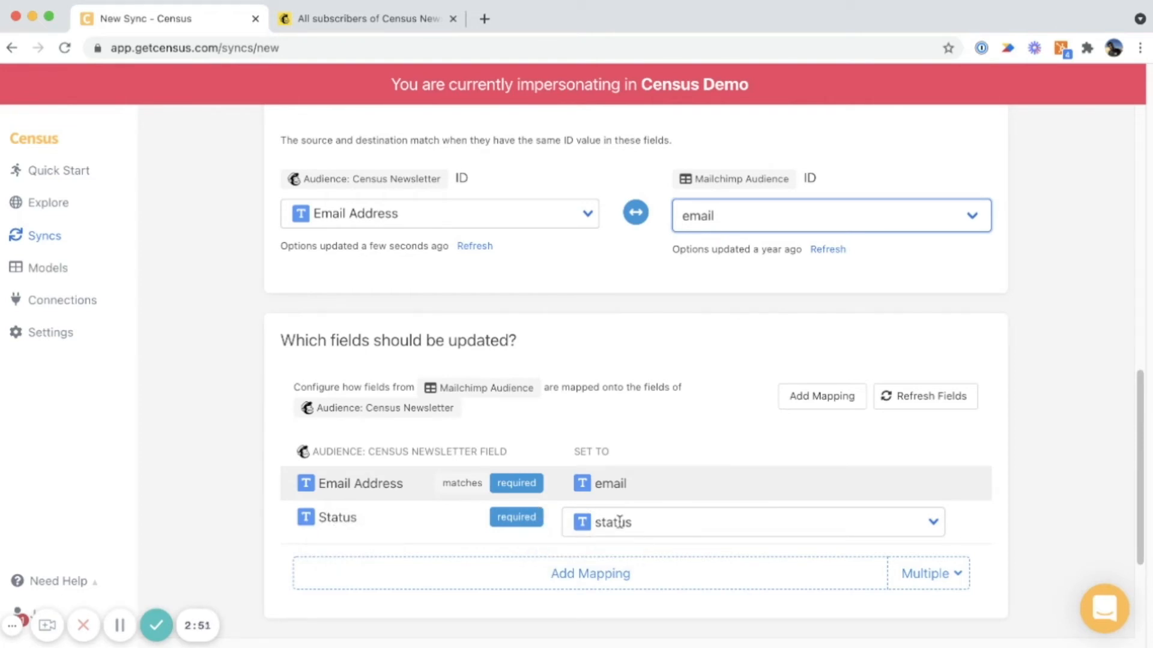
{"action": "scroll", "coordinate": [619, 521], "scroll_direction": "down", "scroll_amount": 1}
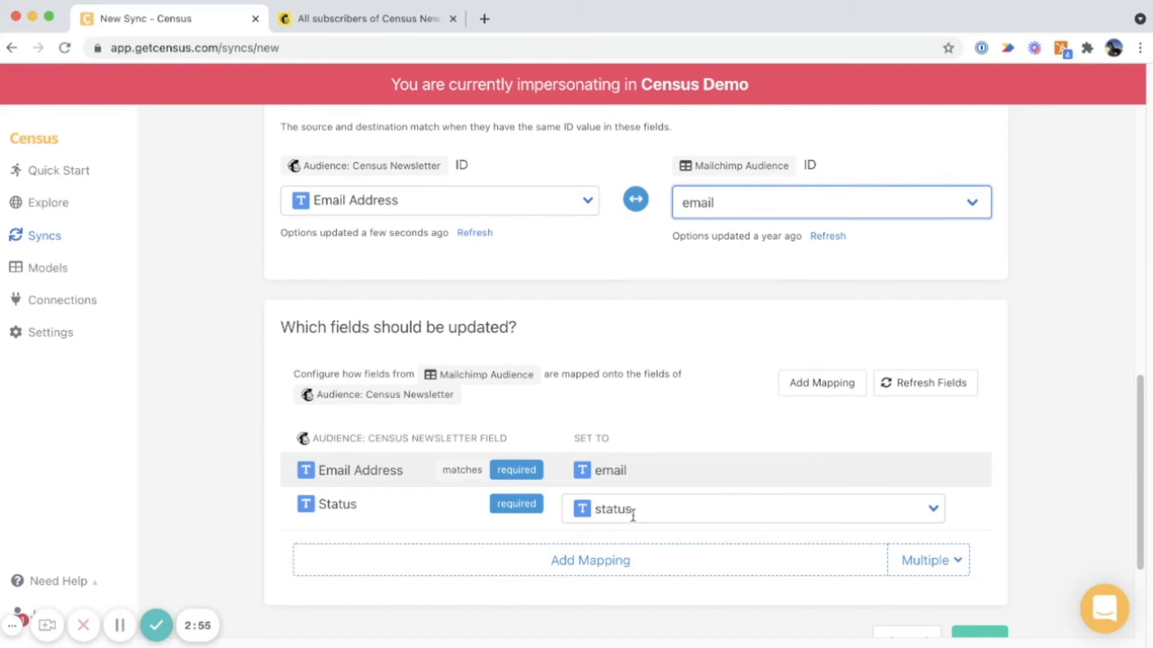
{"action": "left_click", "coordinate": [683, 508]}
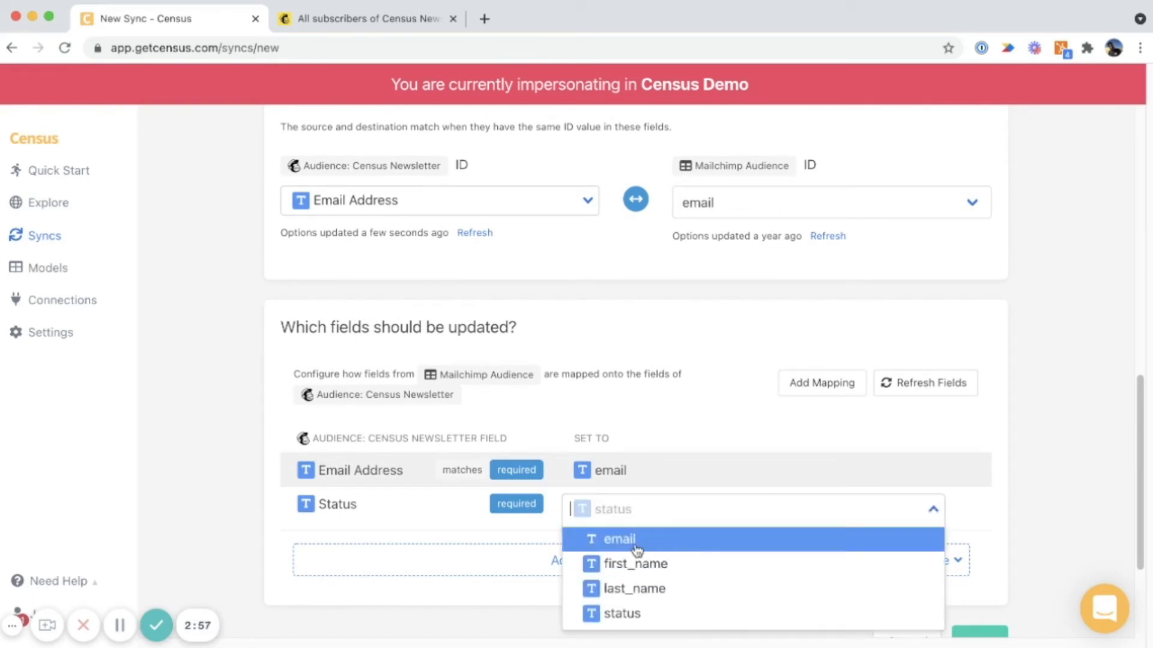
{"action": "left_click", "coordinate": [644, 504]}
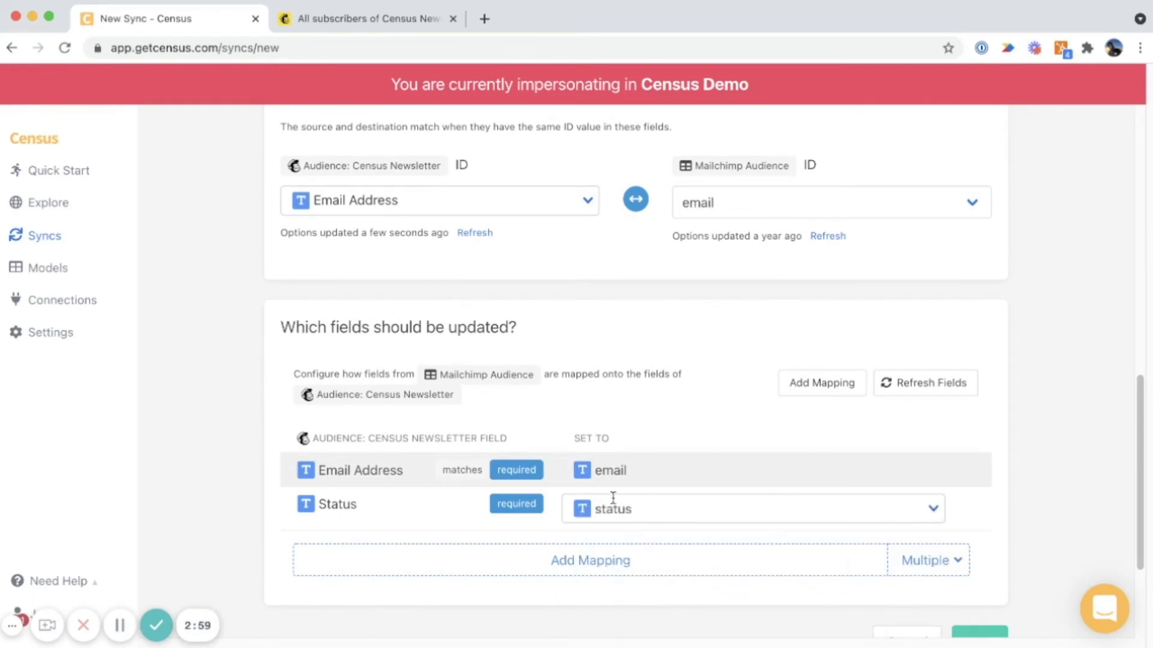
Add field mappings for Merge Field: First Name and Merge Field: Last Name.
{"action": "left_click", "coordinate": [498, 560]}
{"action": "type", "text": "fir"}
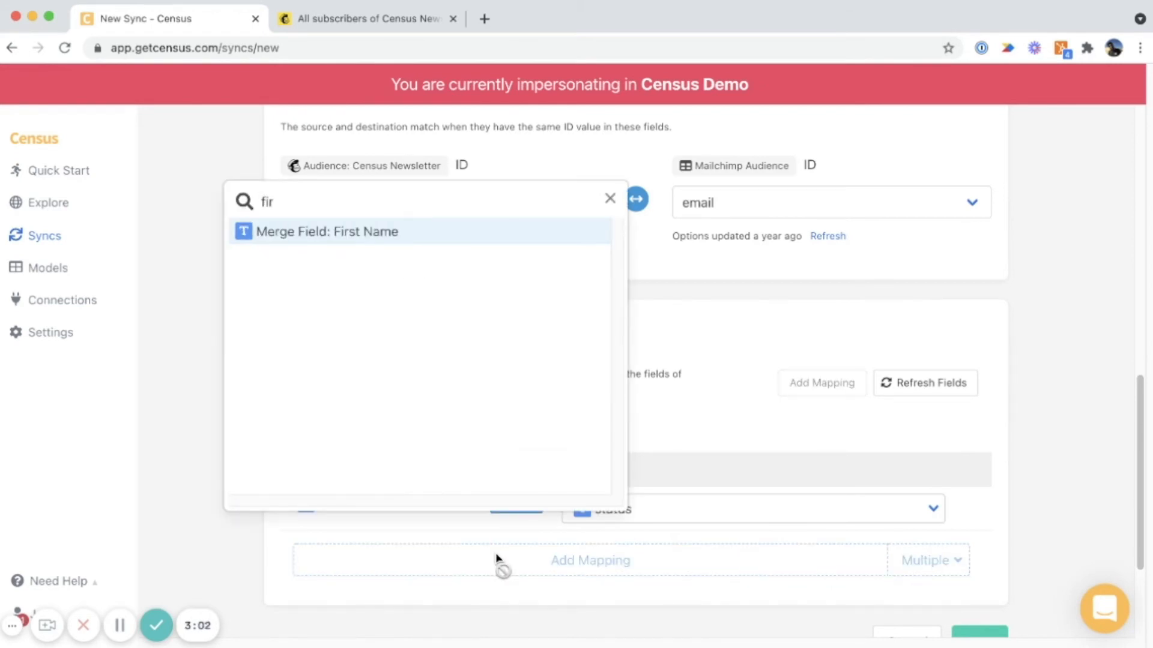
{"action": "key", "text": "Return"}
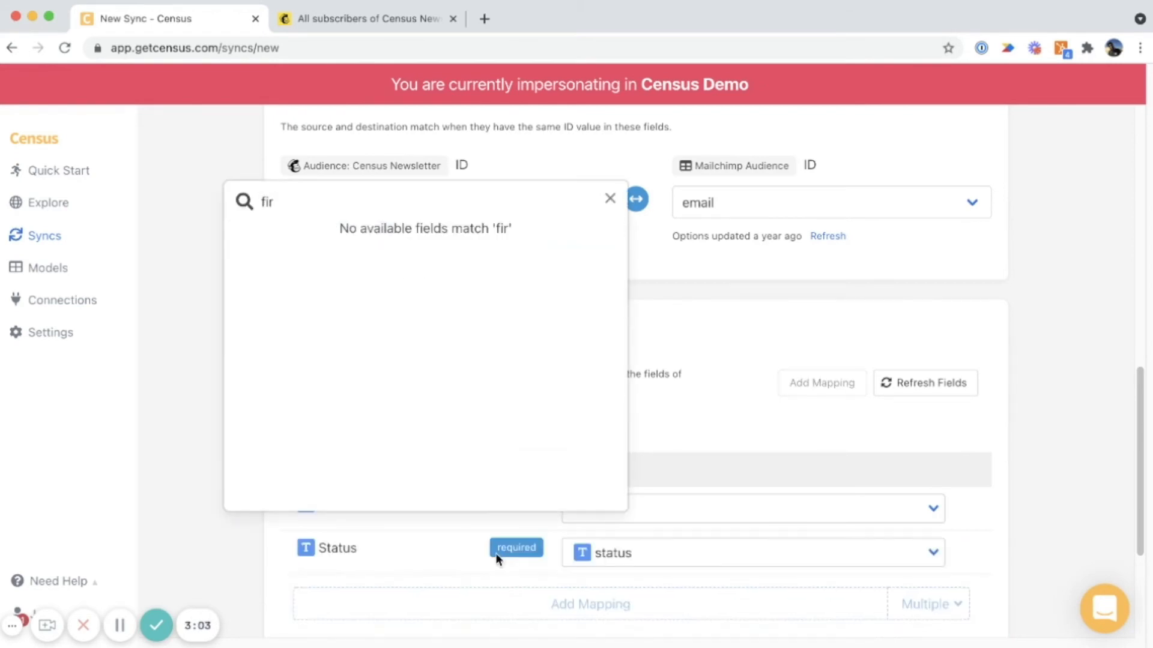
{"action": "key", "text": "BackSpace"}
{"action": "key", "text": "BackSpace"}
{"action": "key", "text": "BackSpace"}
{"action": "type", "text": "last"}
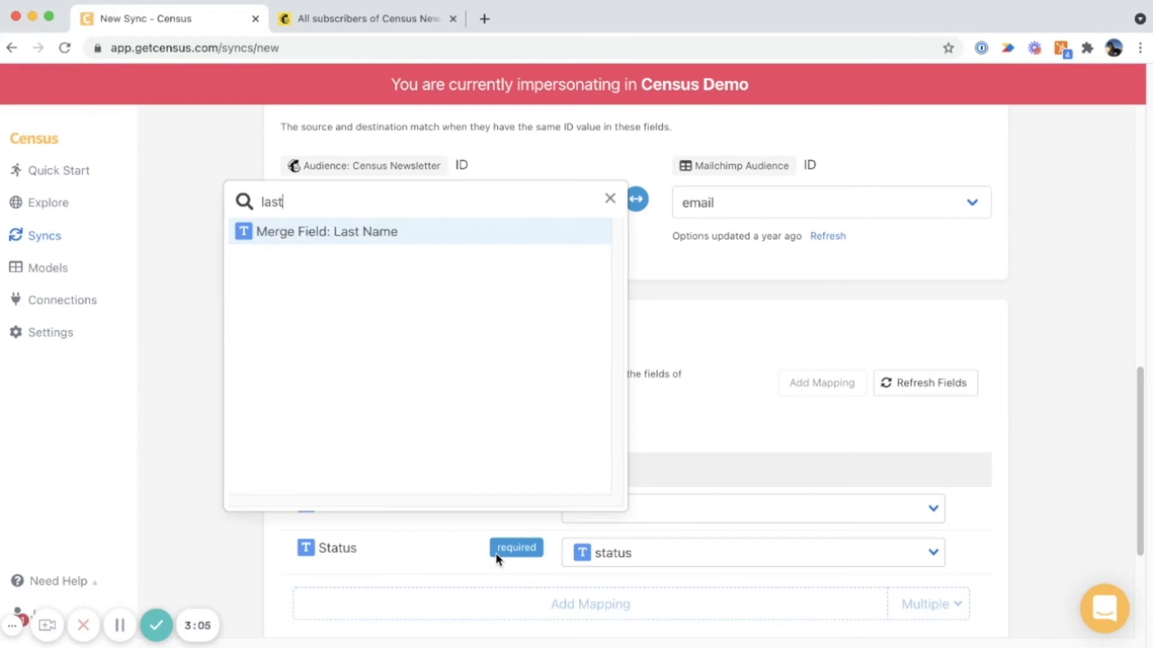
{"action": "key", "text": "Return"}
{"action": "left_click", "coordinate": [920, 489]}
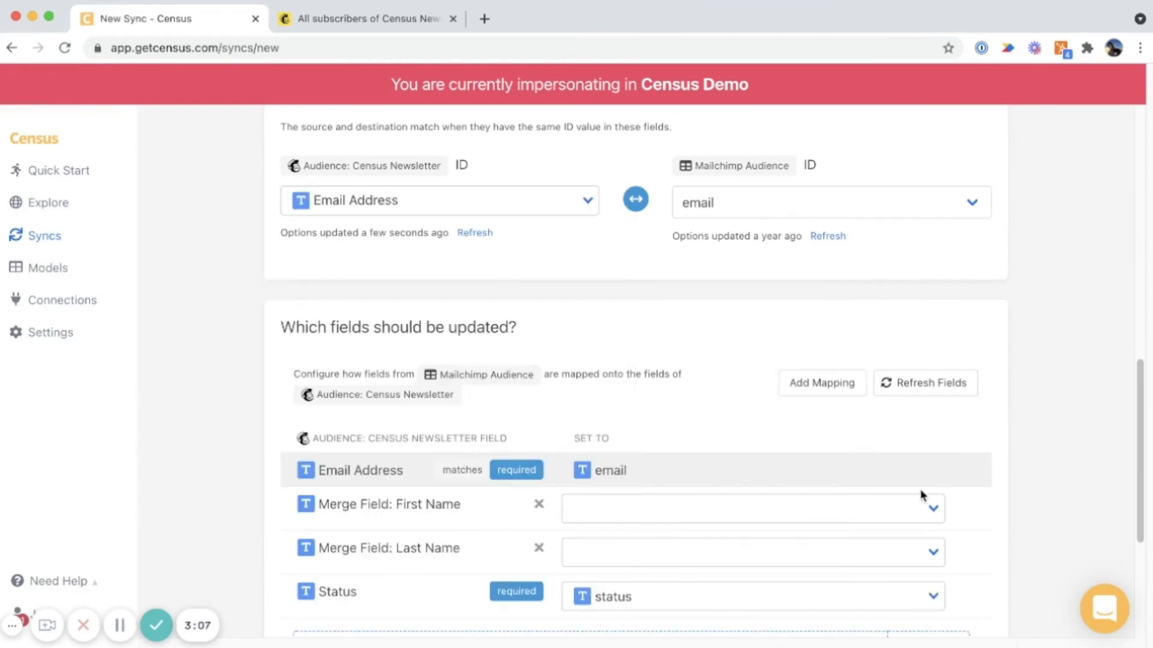
Set the First Name merge field to first_name and the Last Name merge field to last_name.
{"action": "left_click", "coordinate": [889, 507]}
{"action": "left_click", "coordinate": [743, 560]}
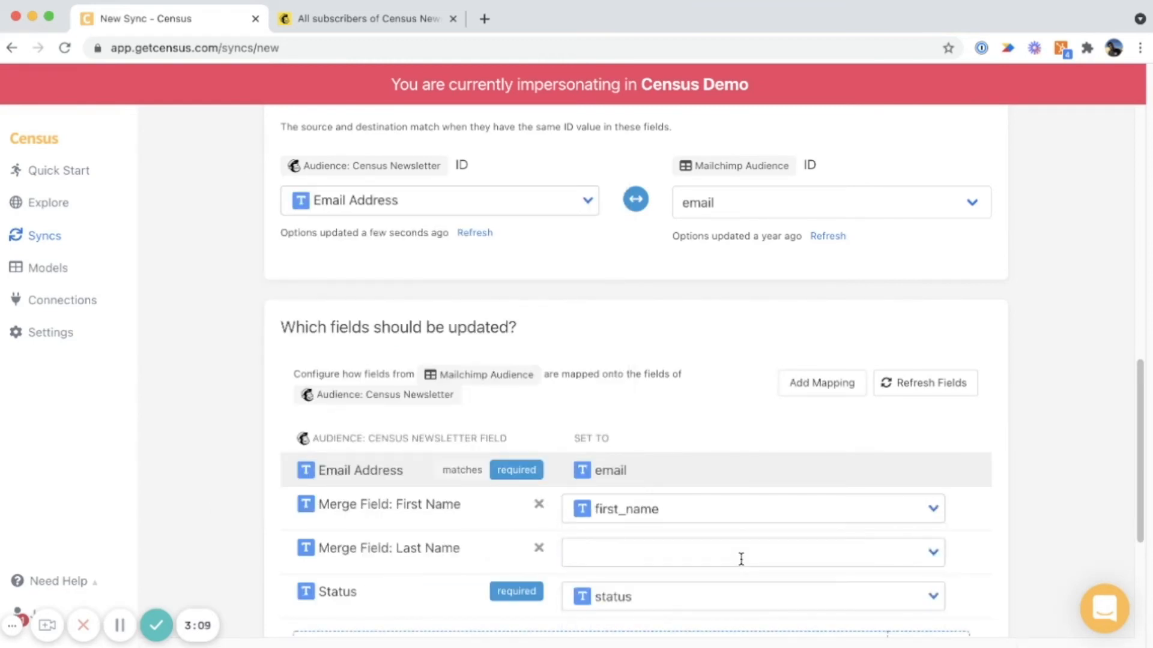
{"action": "left_click", "coordinate": [742, 559]}
{"action": "left_click", "coordinate": [677, 631]}
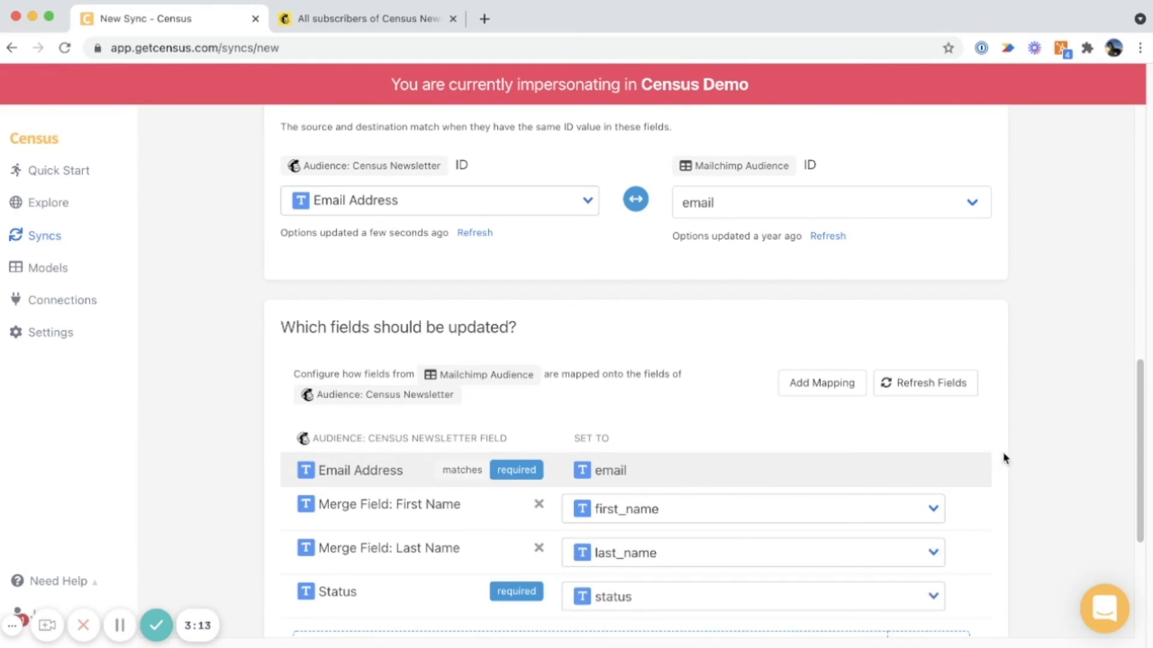
Create the Mailchimp Audience to Census Newsletter sync with the configured mappings and run it immediately.
{"action": "scroll", "coordinate": [1004, 458], "scroll_direction": "down", "scroll_amount": 5}
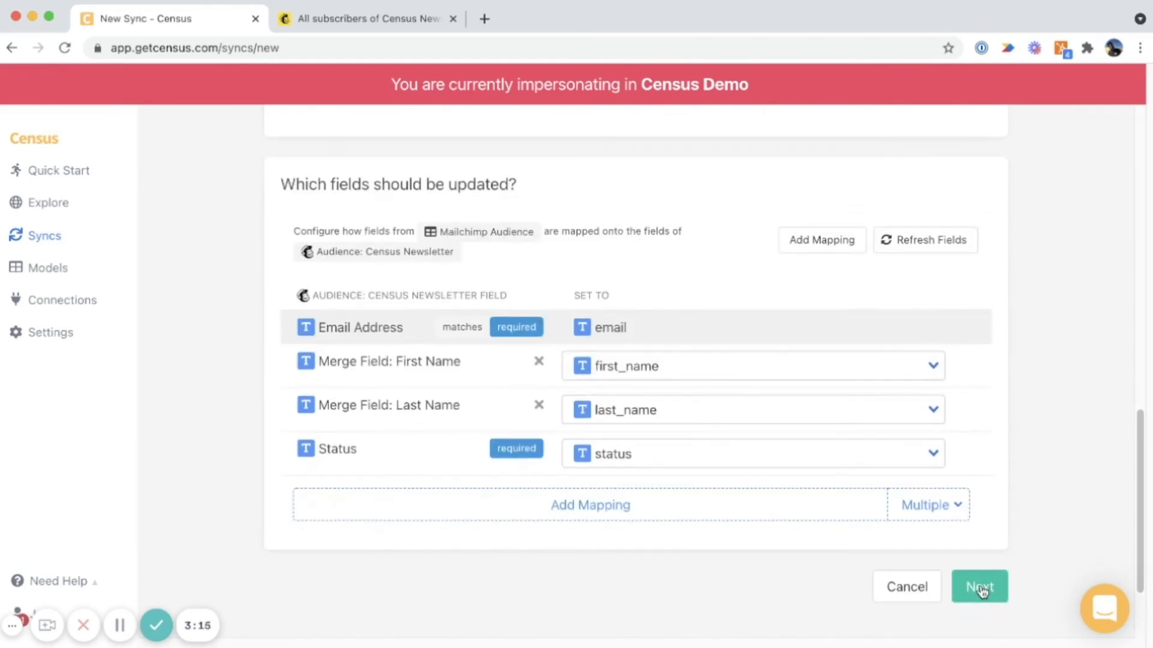
{"action": "left_click", "coordinate": [979, 587]}
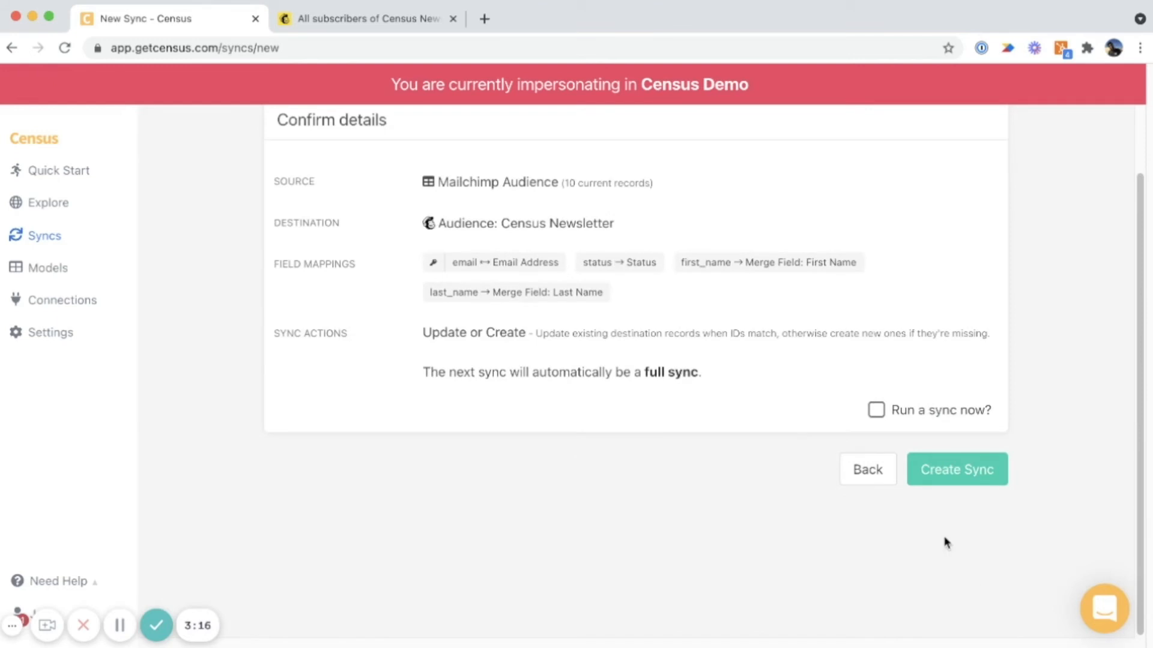
{"action": "left_click", "coordinate": [948, 481]}
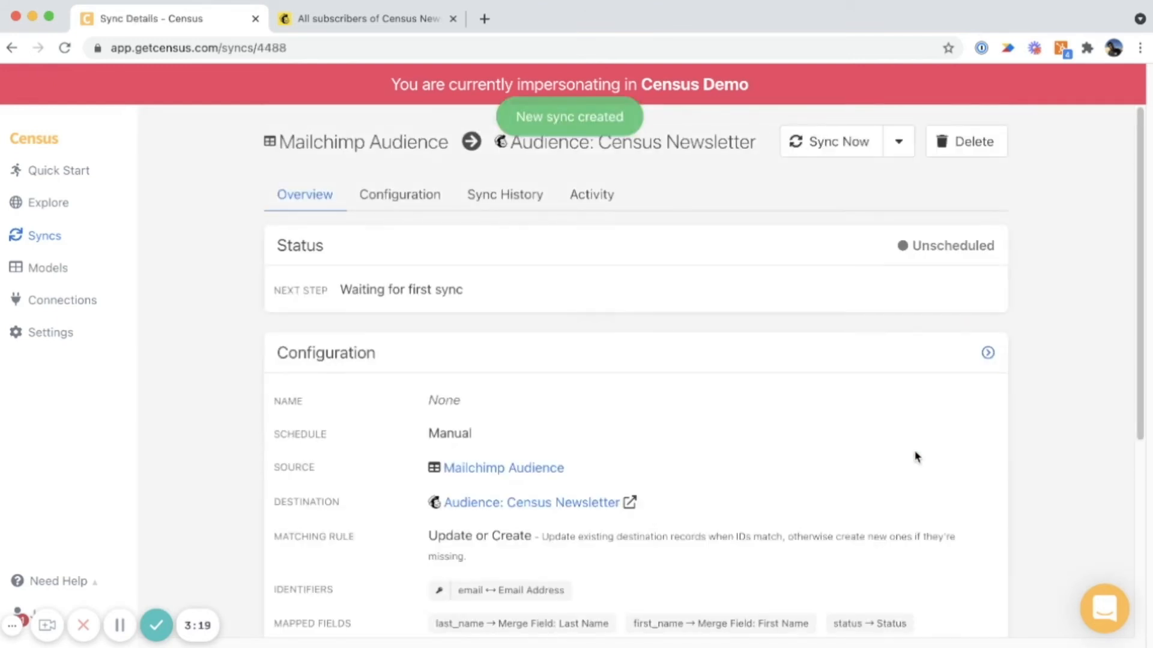
{"action": "left_click", "coordinate": [829, 141]}
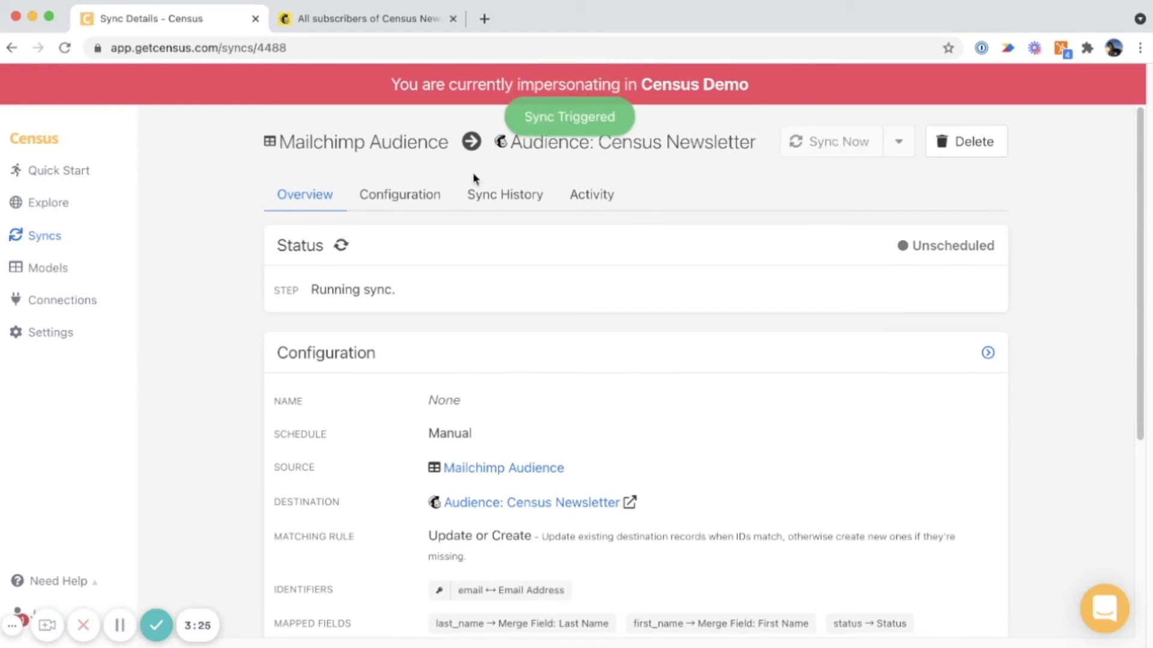
Set the sync's schedule to Daily at 19:00 UTC in its configuration.
{"action": "left_click", "coordinate": [413, 199]}
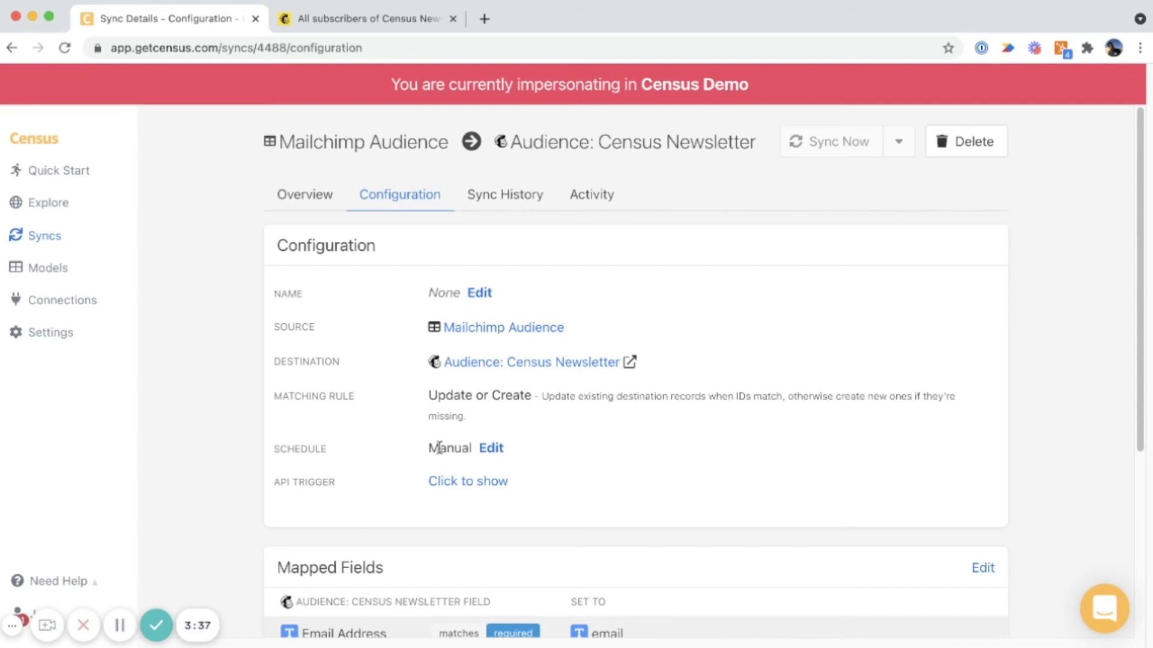
{"action": "left_click", "coordinate": [490, 448]}
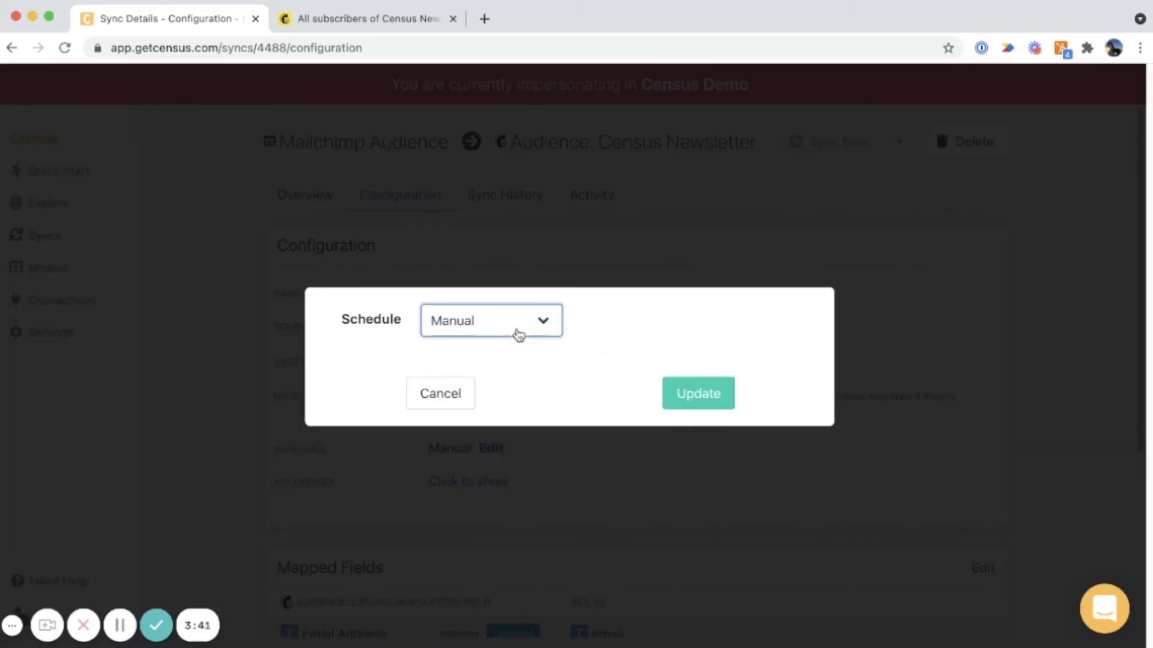
{"action": "key", "text": "d"}
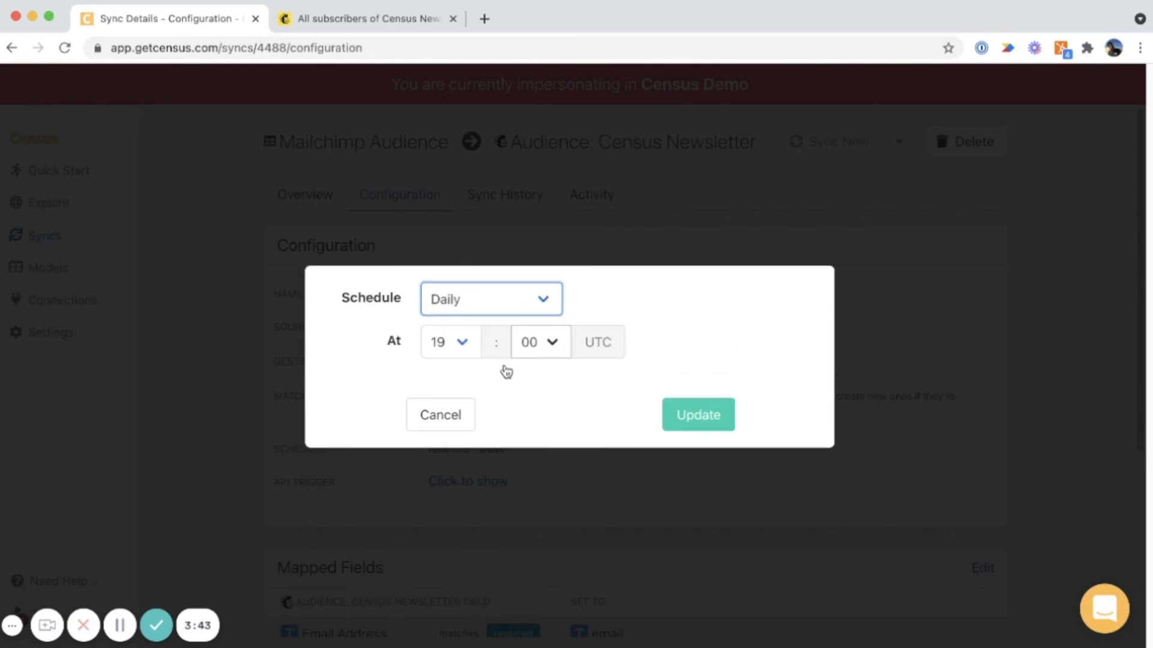
{"action": "left_click", "coordinate": [667, 414]}
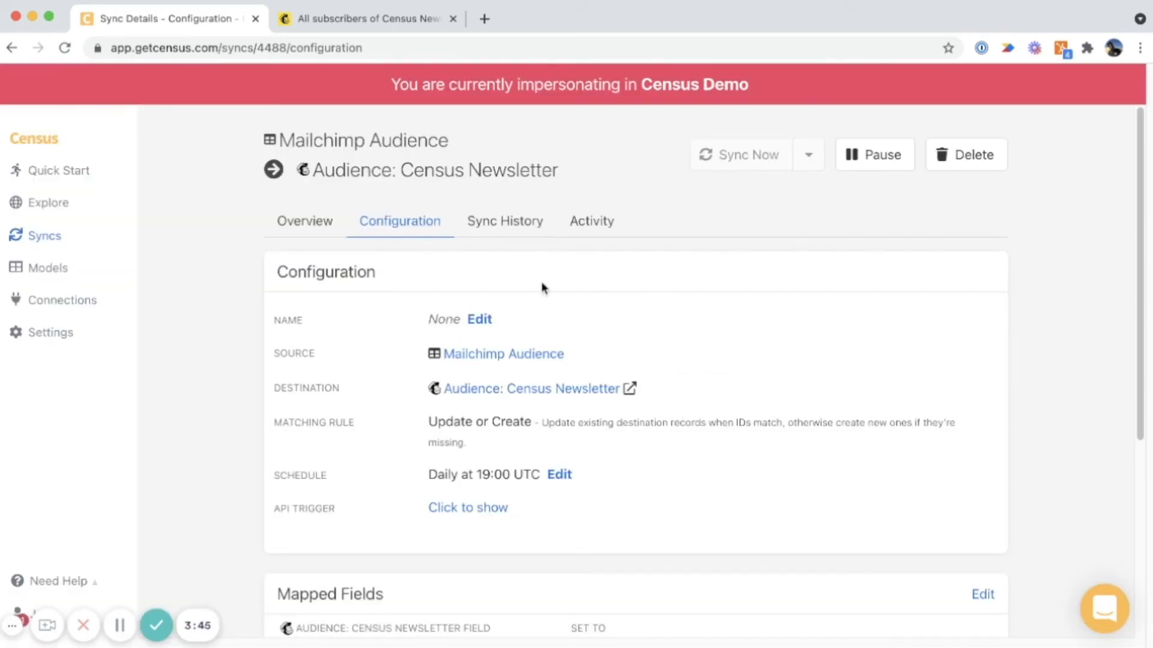
Check the run in the sync history, then switch to Mailchimp and examine the reloaded Census Newsletter contact list.
{"action": "left_click", "coordinate": [511, 229]}
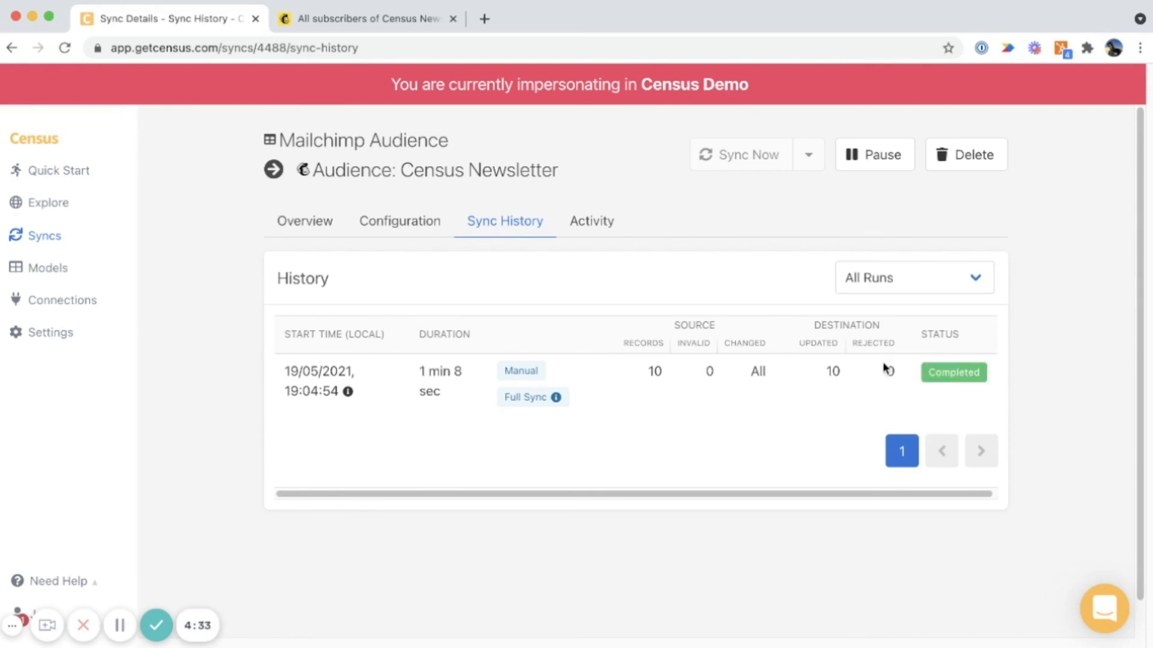
{"action": "left_click", "coordinate": [316, 21]}
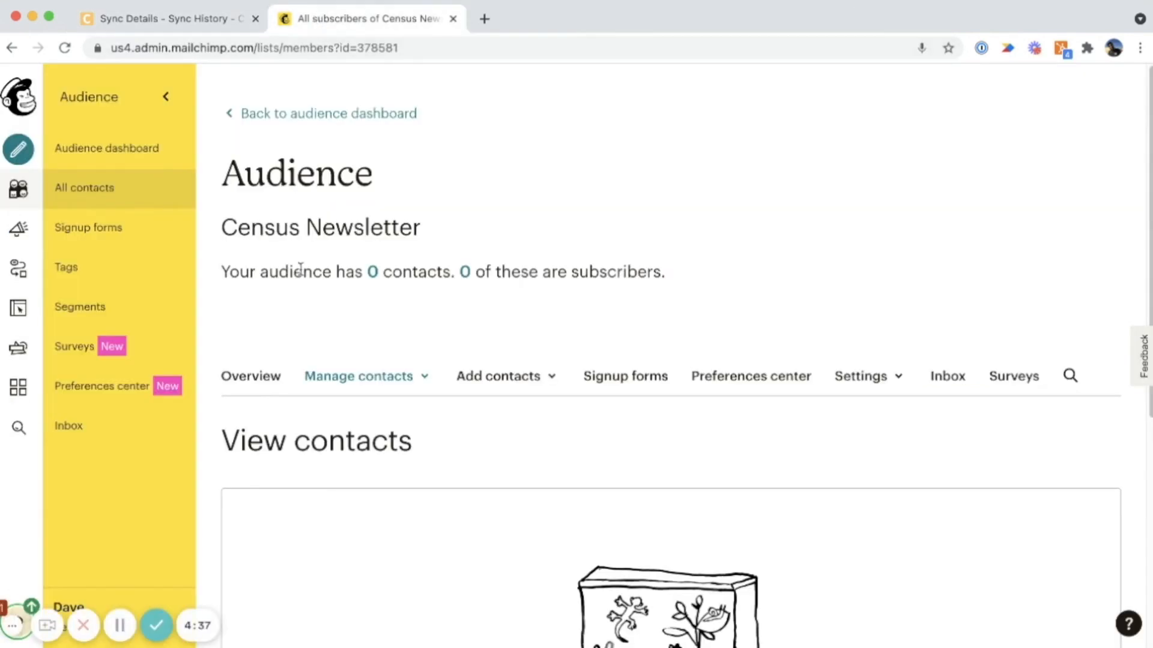
{"action": "left_click", "coordinate": [70, 53]}
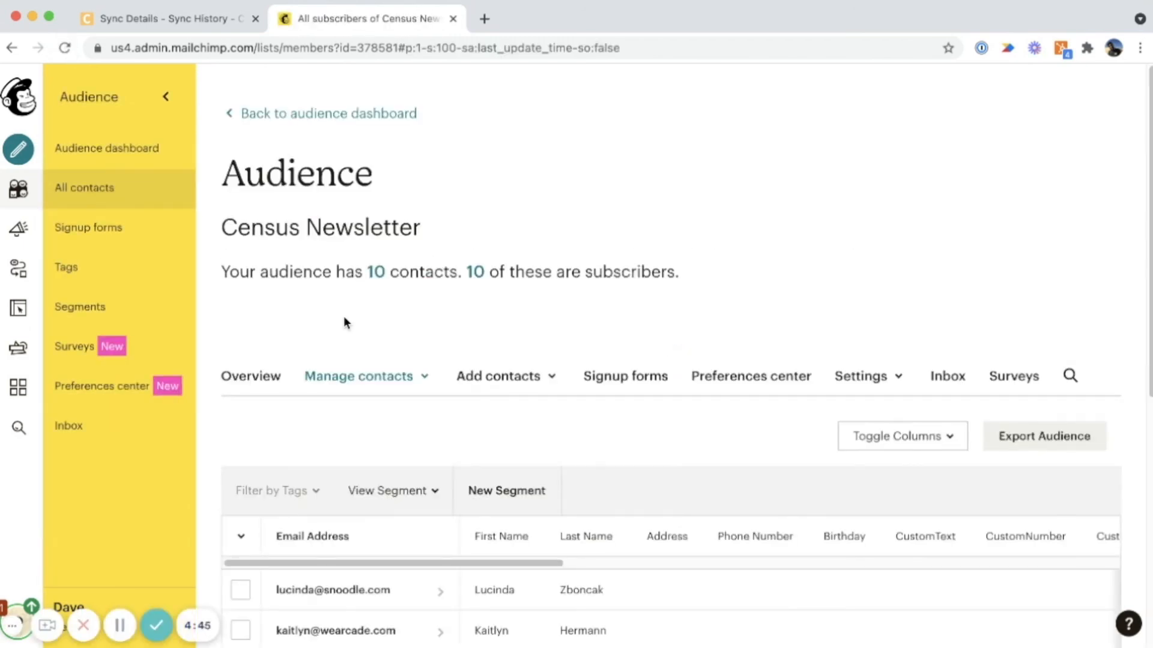
{"action": "scroll", "coordinate": [344, 318], "scroll_direction": "down", "scroll_amount": 4}
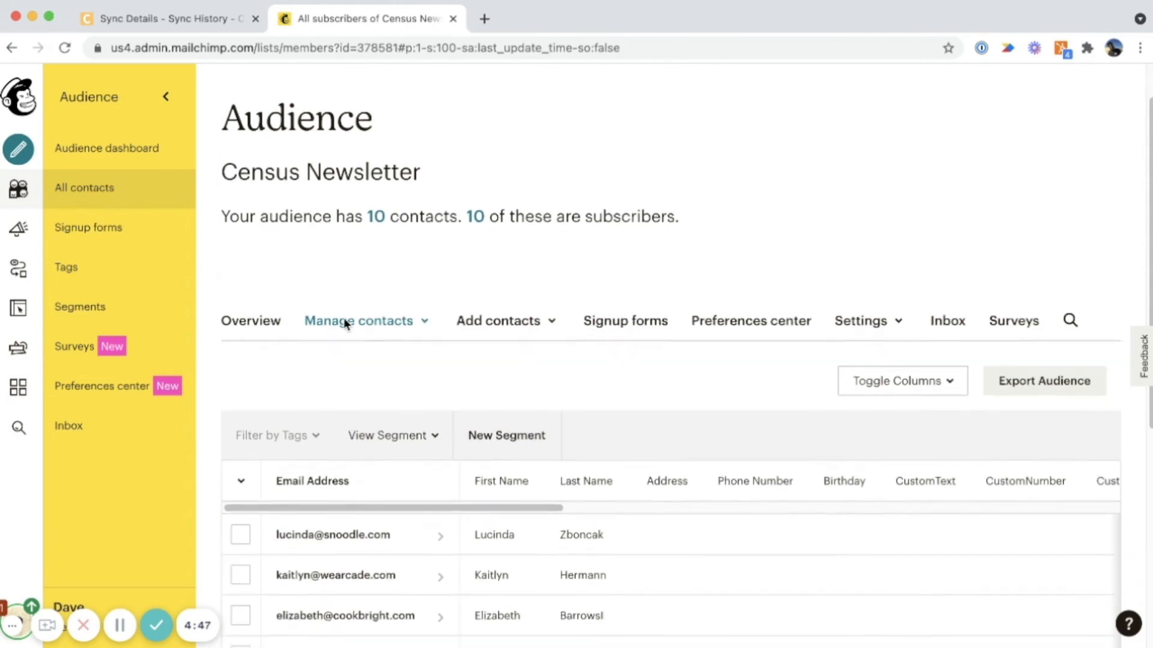
{"action": "scroll", "coordinate": [346, 324], "scroll_direction": "down", "scroll_amount": 3}
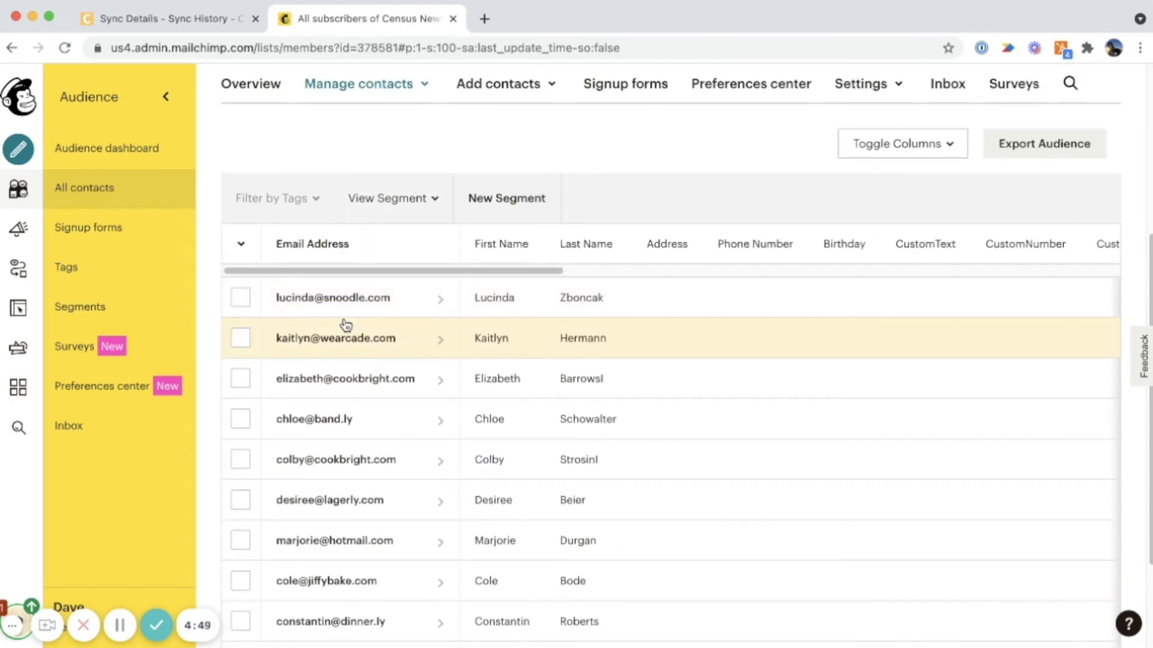
{"action": "scroll", "coordinate": [345, 324], "scroll_direction": "up", "scroll_amount": 5}
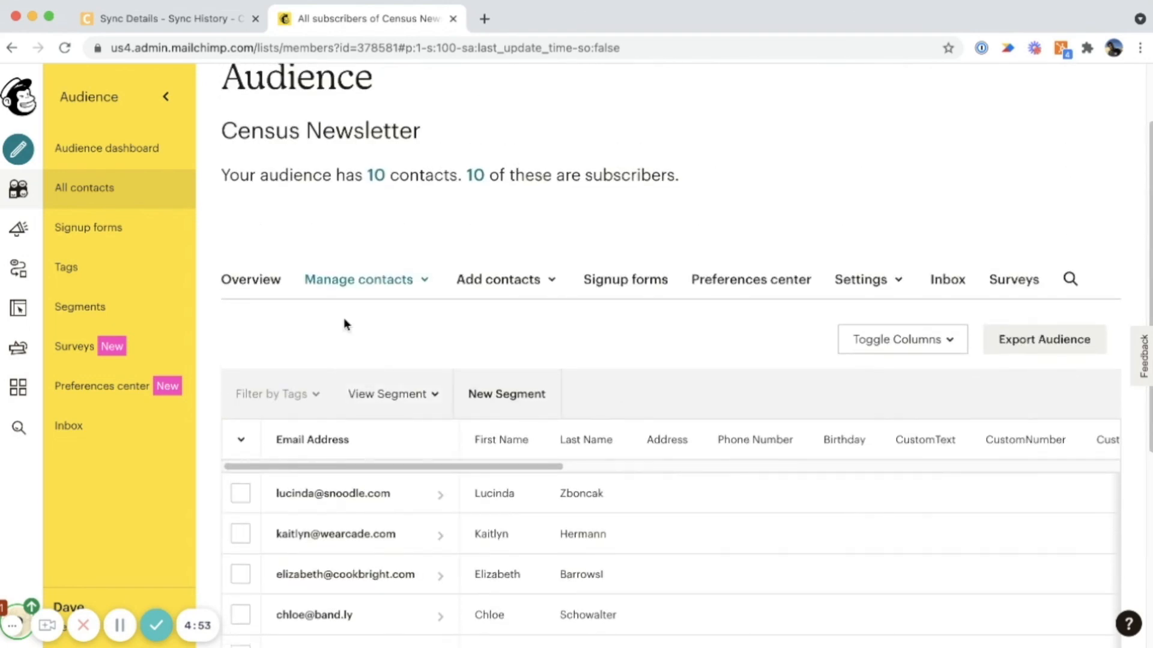
{"action": "scroll", "coordinate": [345, 325], "scroll_direction": "up", "scroll_amount": 2}
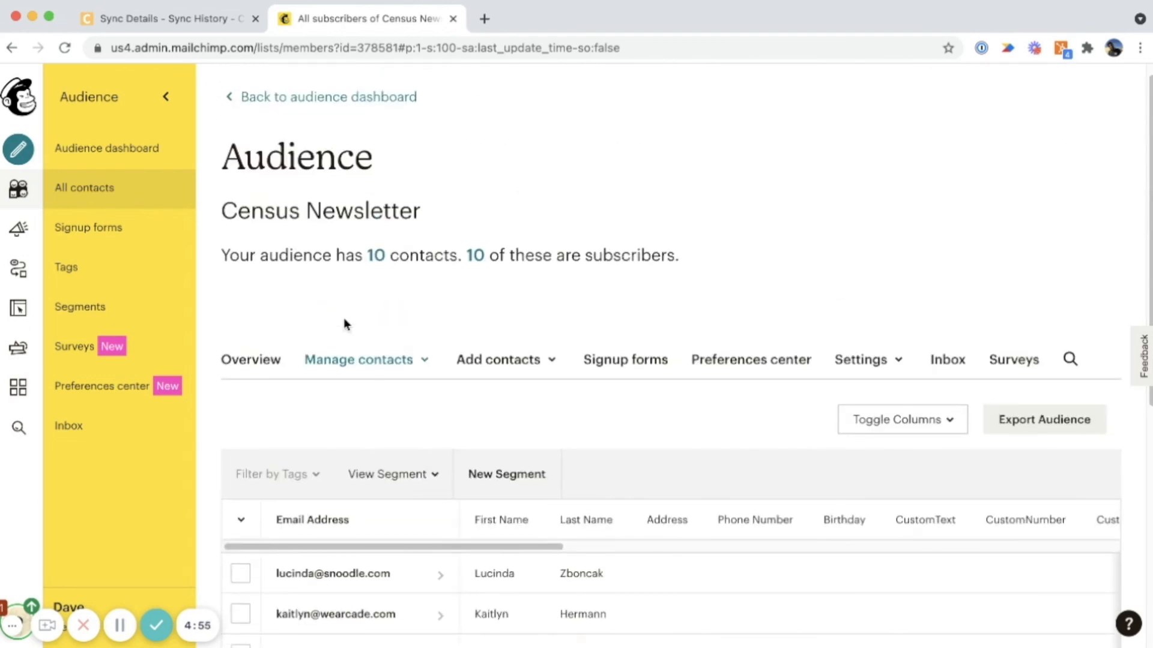